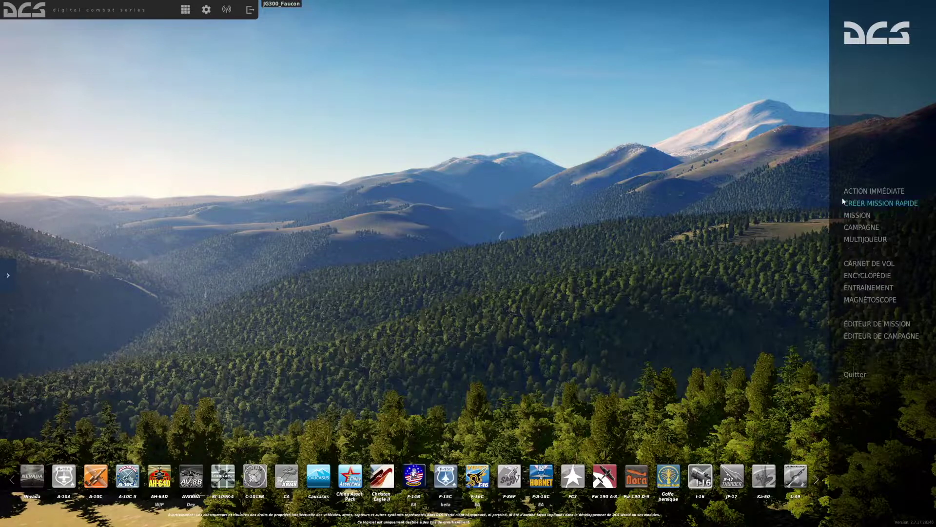
Step: View the TF-51D Simu control assignments in the general options, and leave without saving
{"action": "left_click", "coordinate": [207, 12]}
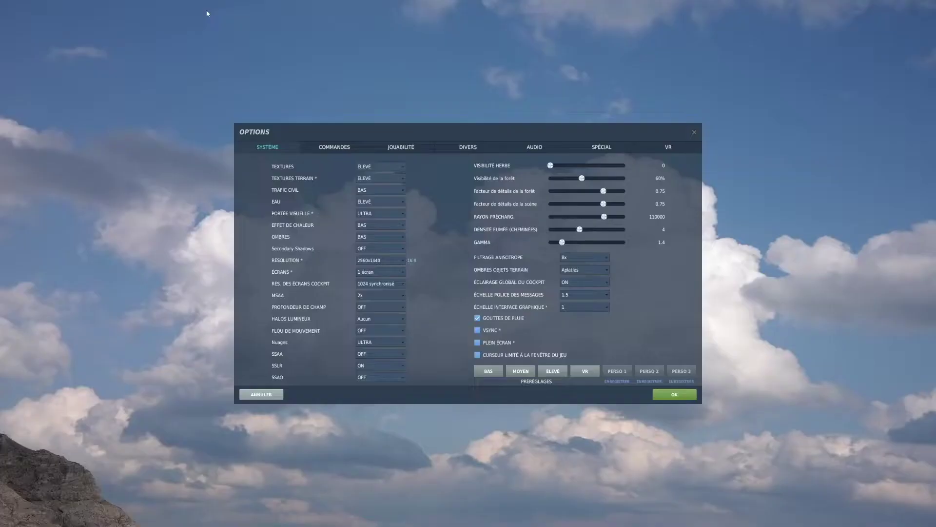
{"action": "left_click", "coordinate": [333, 147]}
{"action": "left_click", "coordinate": [273, 161]}
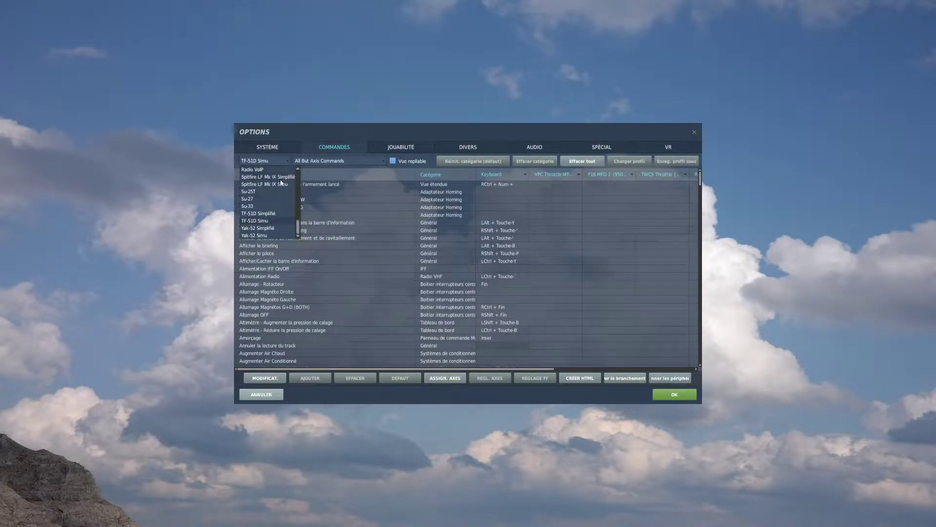
{"action": "left_click", "coordinate": [265, 224]}
{"action": "scroll", "coordinate": [364, 175], "scroll_direction": "down", "scroll_amount": 10}
{"action": "left_click", "coordinate": [262, 394]}
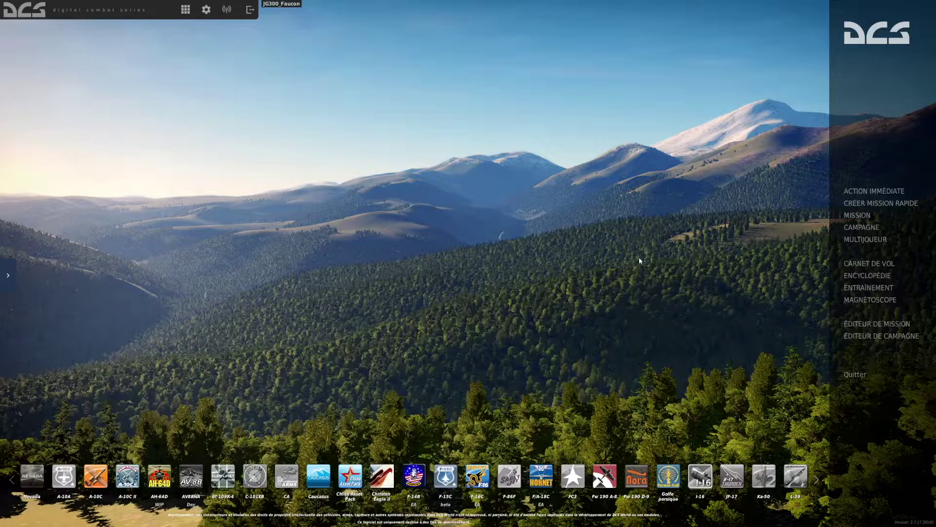
Step: Start the TF-51D instant action "Vol libre au dessus de Tbilissi" on the Caucasus map and begin flying
{"action": "left_click", "coordinate": [874, 193]}
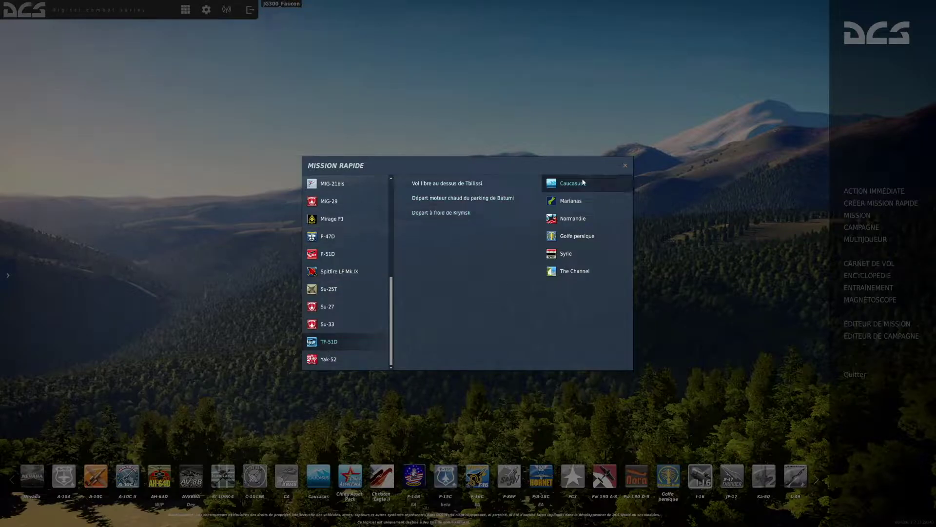
{"action": "left_click", "coordinate": [483, 185]}
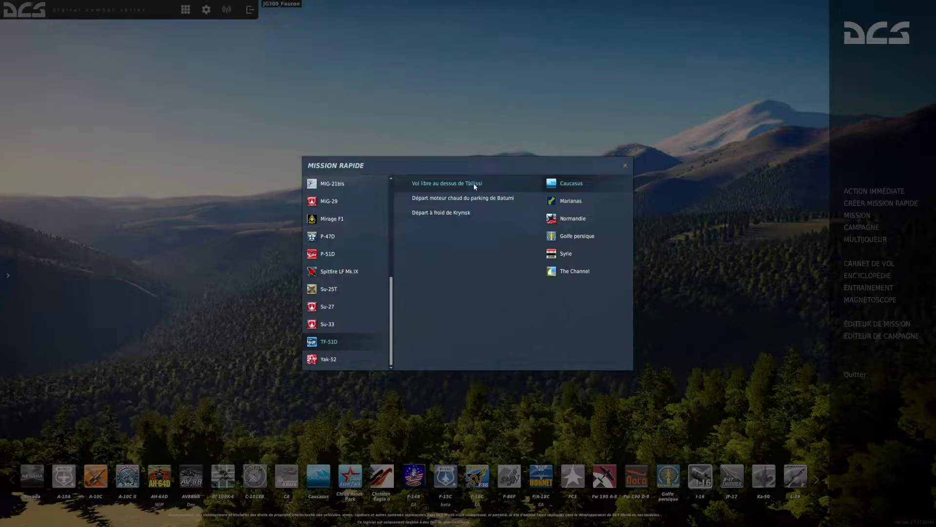
{"action": "double_click", "coordinate": [448, 184]}
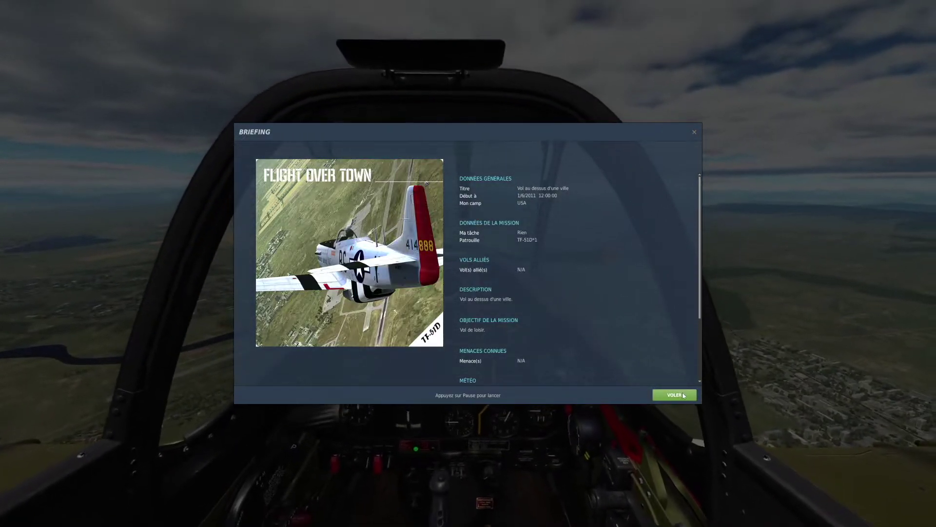
{"action": "left_click", "coordinate": [681, 397]}
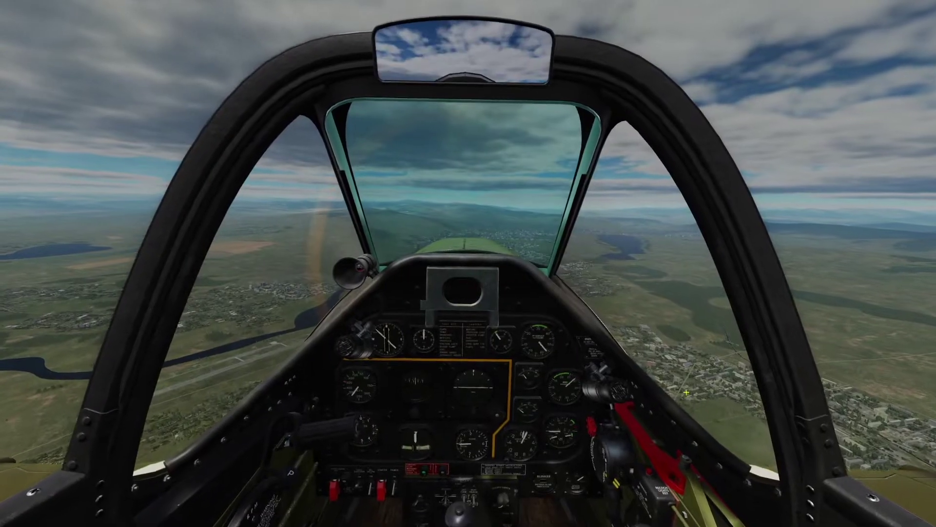
Step: Pause the mission and show the TF-51D Simu axis commands (Commandes d'axes) in the control settings
{"action": "key", "text": "Escape"}
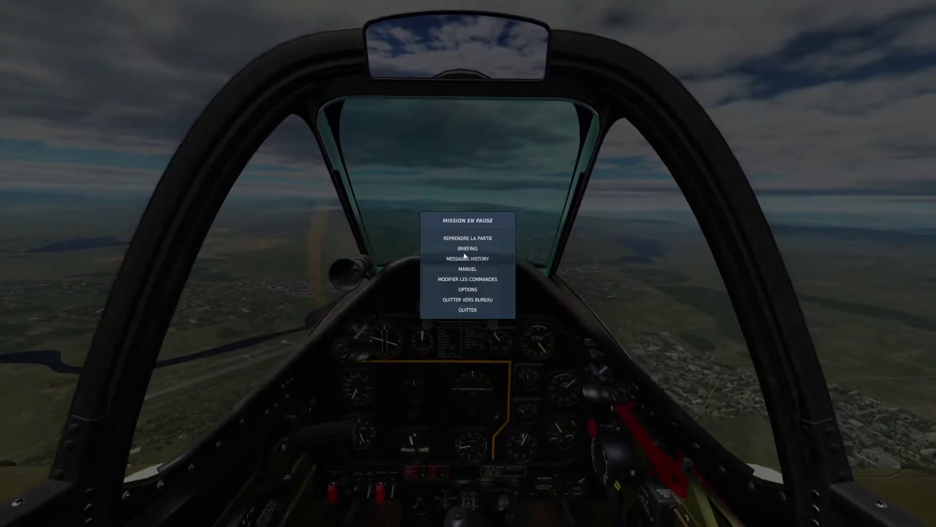
{"action": "left_click", "coordinate": [468, 280]}
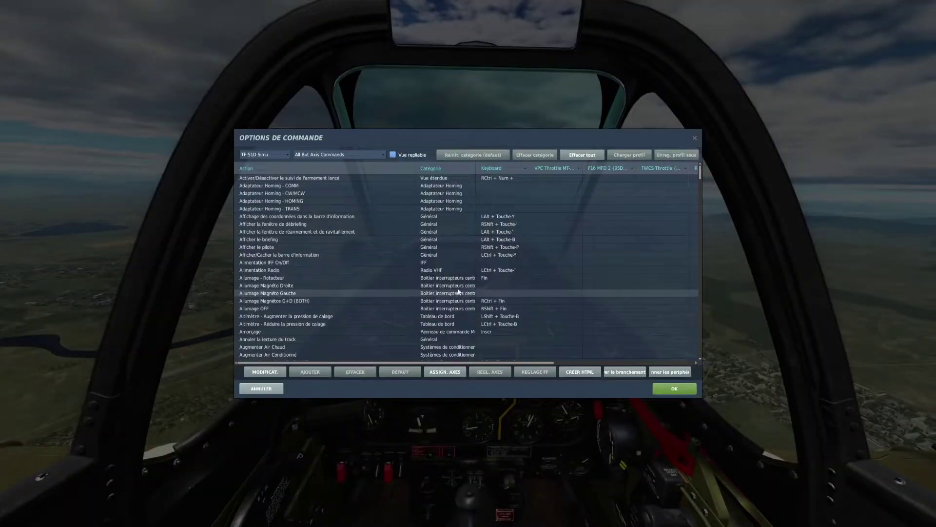
{"action": "left_click", "coordinate": [329, 160]}
{"action": "left_click", "coordinate": [392, 136]}
{"action": "left_click", "coordinate": [375, 154]}
{"action": "scroll", "coordinate": [364, 214], "scroll_direction": "down", "scroll_amount": 3}
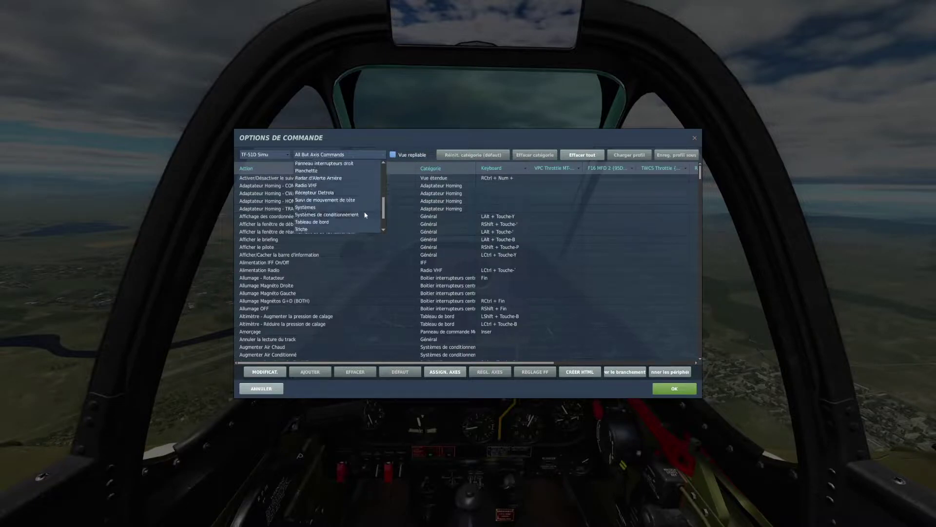
{"action": "scroll", "coordinate": [370, 221], "scroll_direction": "up", "scroll_amount": 3}
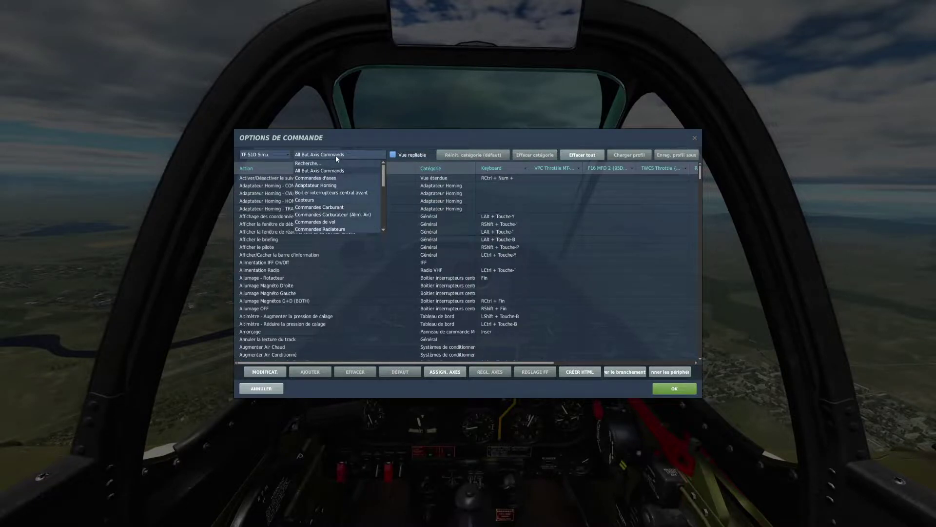
{"action": "left_click", "coordinate": [312, 172]}
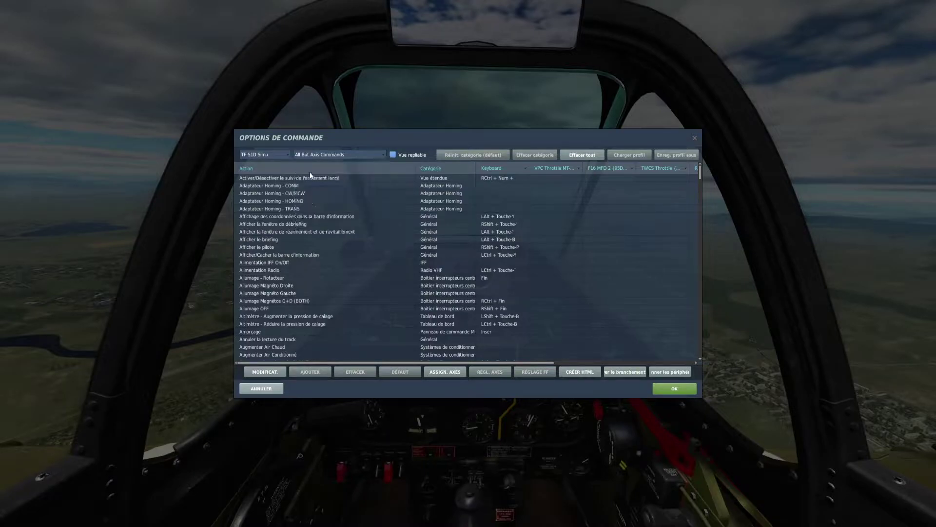
{"action": "scroll", "coordinate": [702, 179], "scroll_direction": "down", "scroll_amount": 2}
{"action": "mouse_move", "coordinate": [702, 179]}
{"action": "left_mouse_down"}
{"action": "mouse_move", "coordinate": [704, 365]}
{"action": "mouse_move", "coordinate": [711, 180]}
{"action": "mouse_move", "coordinate": [702, 168]}
{"action": "left_mouse_up"}
{"action": "left_click", "coordinate": [347, 156]}
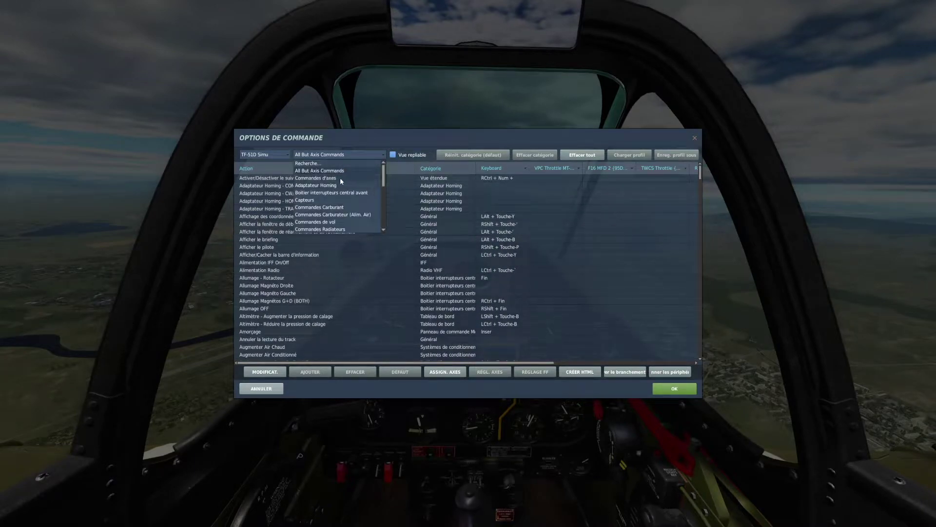
{"action": "left_click", "coordinate": [339, 179]}
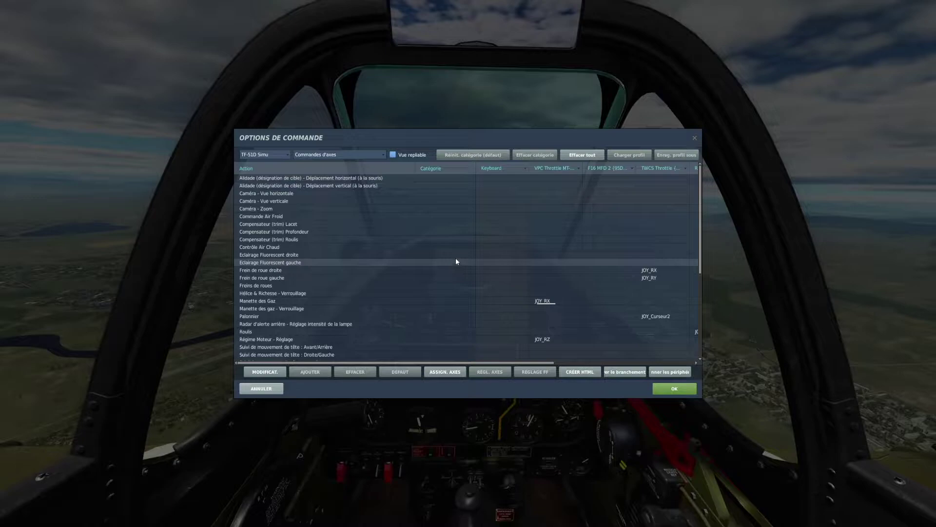
Step: Locate the Tangage, Roulis and Palonnier entries in the list of axis commands
{"action": "scroll", "coordinate": [463, 273], "scroll_direction": "down", "scroll_amount": 6}
{"action": "scroll", "coordinate": [440, 320], "scroll_direction": "up", "scroll_amount": 2}
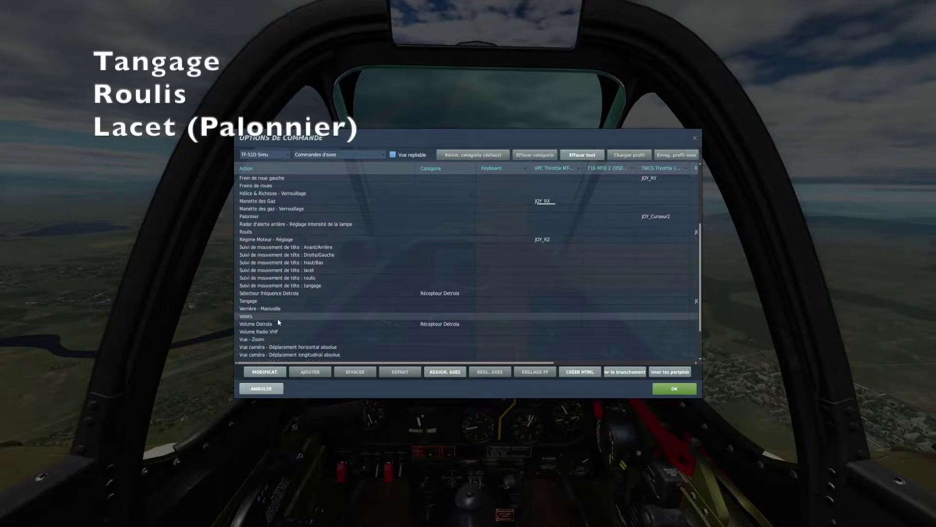
{"action": "left_click", "coordinate": [249, 217]}
{"action": "scroll", "coordinate": [306, 333], "scroll_direction": "up", "scroll_amount": 4}
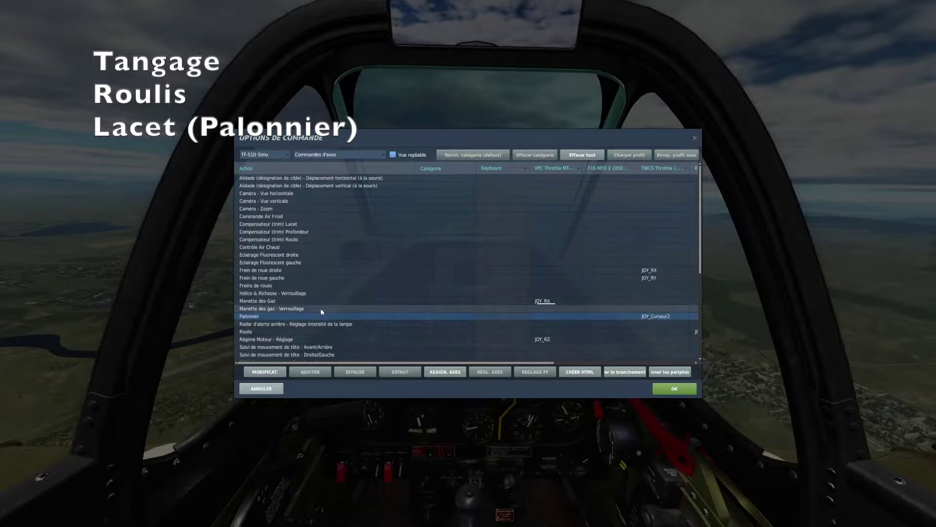
{"action": "scroll", "coordinate": [491, 276], "scroll_direction": "down", "scroll_amount": 6}
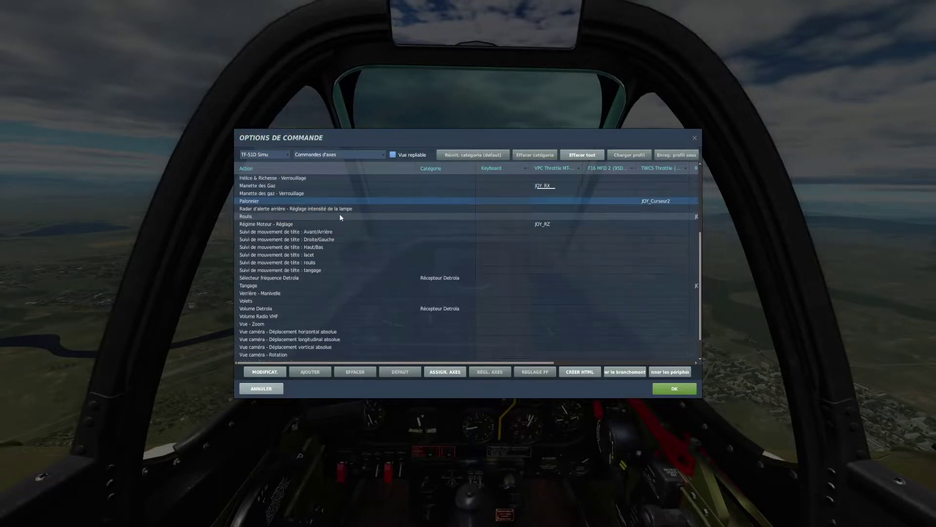
{"action": "scroll", "coordinate": [305, 317], "scroll_direction": "up", "scroll_amount": 1}
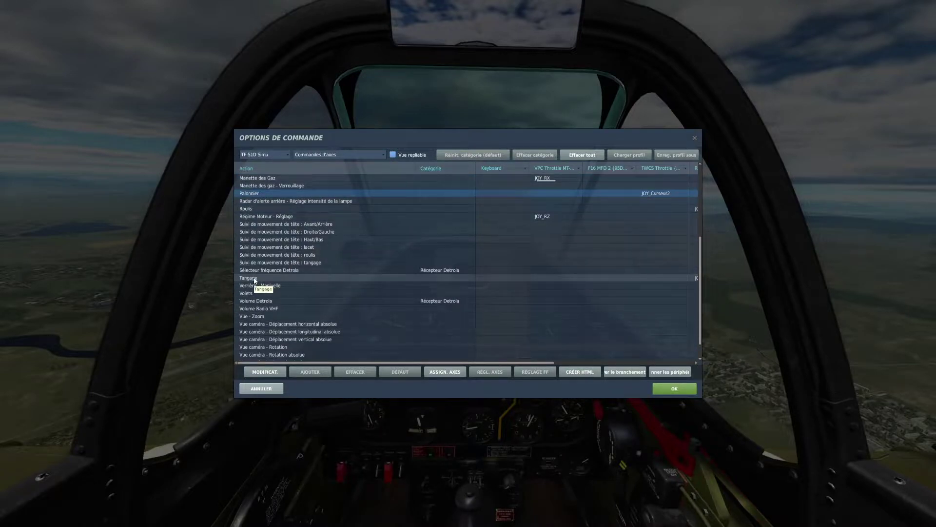
Step: Assign axis JOY_Y of the RIGHT VPC Stick to Tangage and save the control settings
{"action": "left_click", "coordinate": [254, 280]}
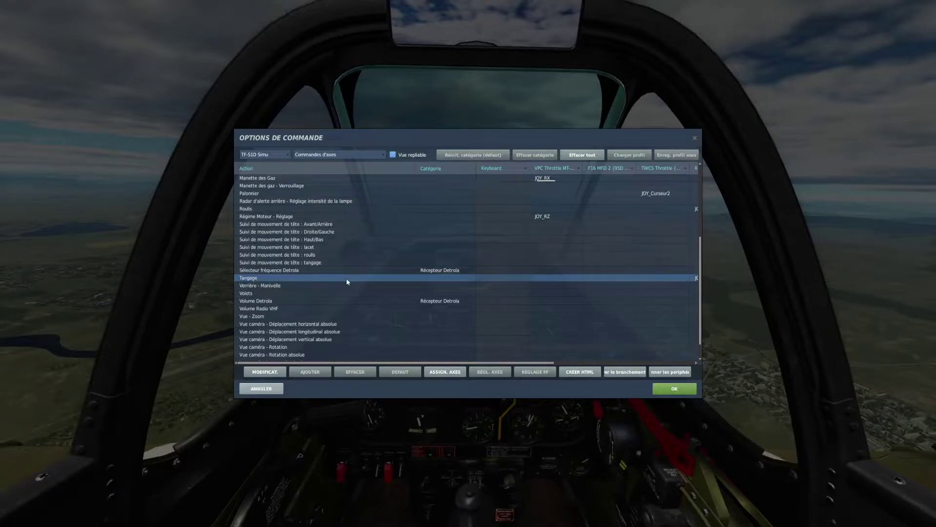
{"action": "left_click_drag", "start_coordinate": [345, 362], "coordinate": [376, 363]}
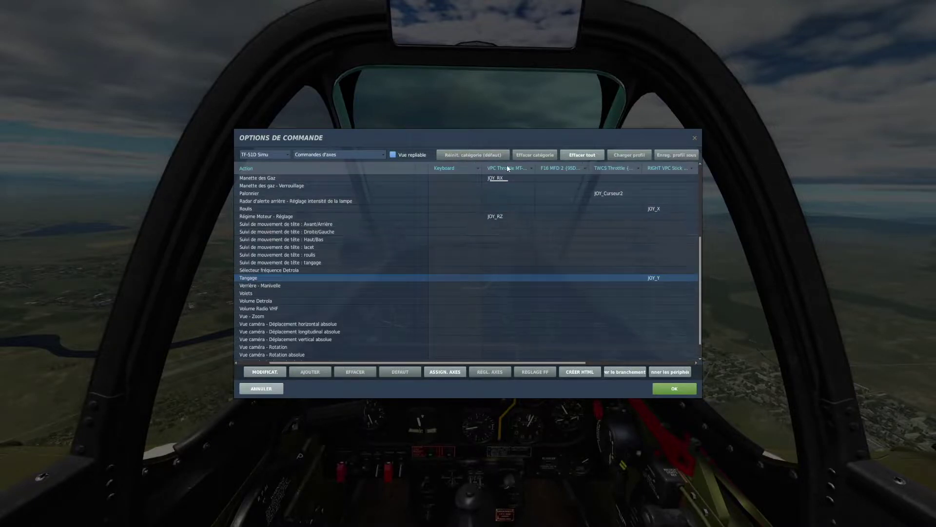
{"action": "left_click_drag", "start_coordinate": [550, 363], "coordinate": [597, 360]}
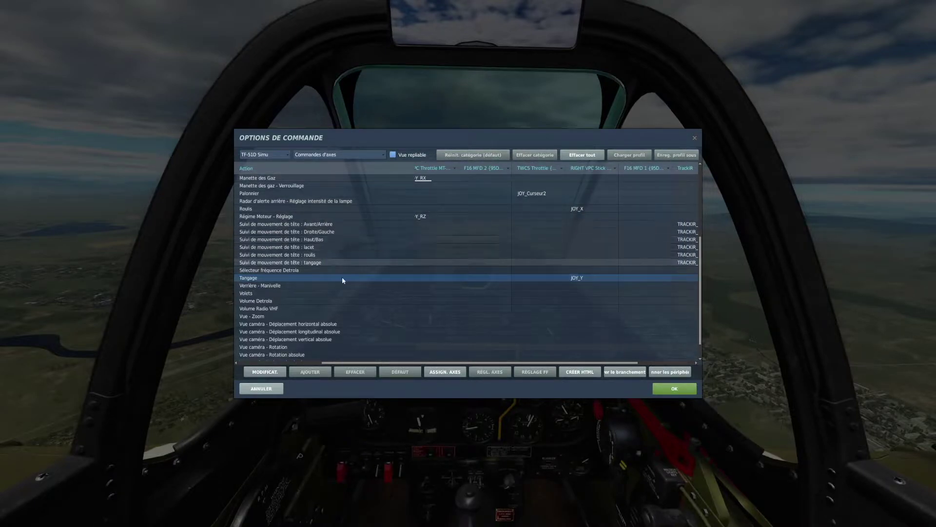
{"action": "double_click", "coordinate": [589, 278]}
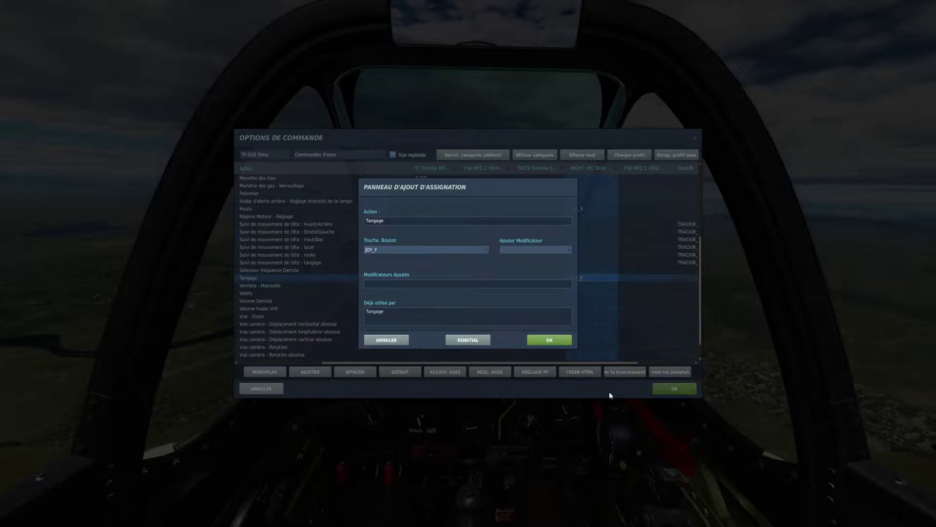
{"action": "left_click", "coordinate": [550, 340]}
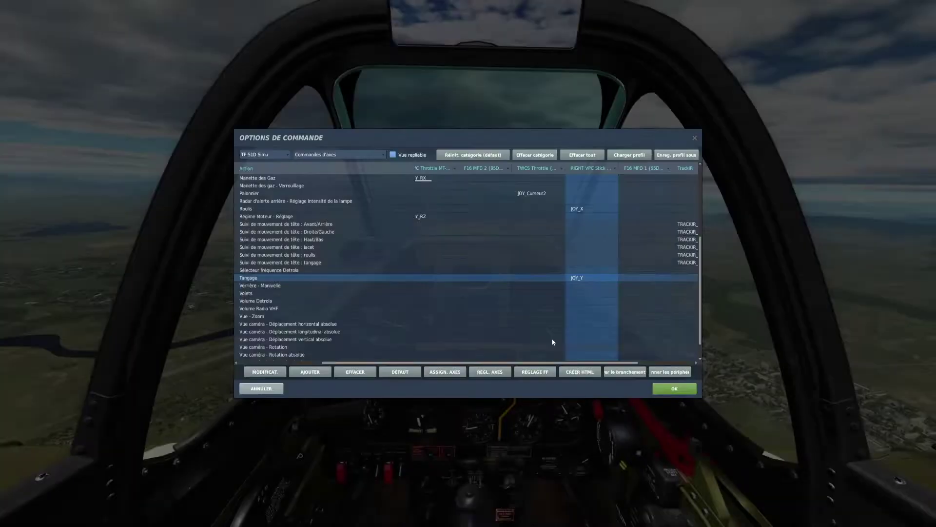
{"action": "left_click", "coordinate": [676, 390]}
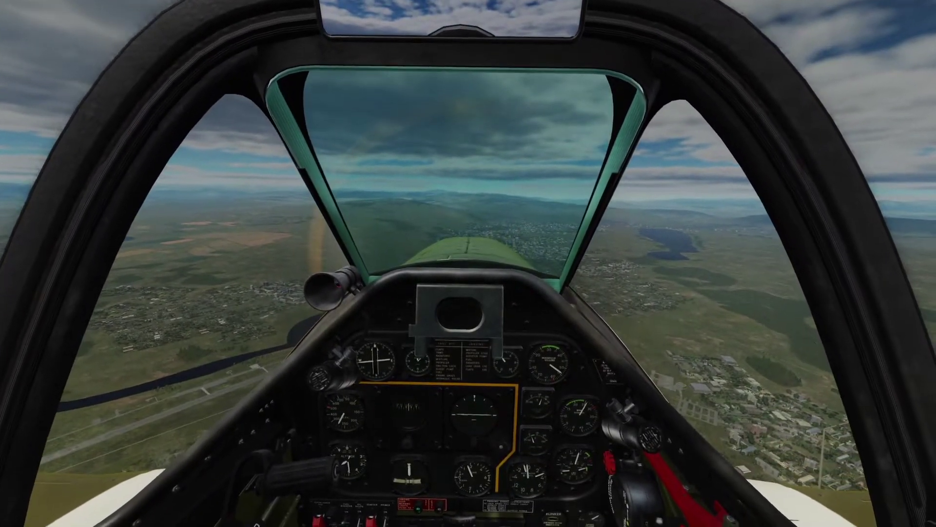
Step: Pause the flight again and reopen the axis commands list at the Roulis and Palonnier entries
{"action": "key", "text": "Escape"}
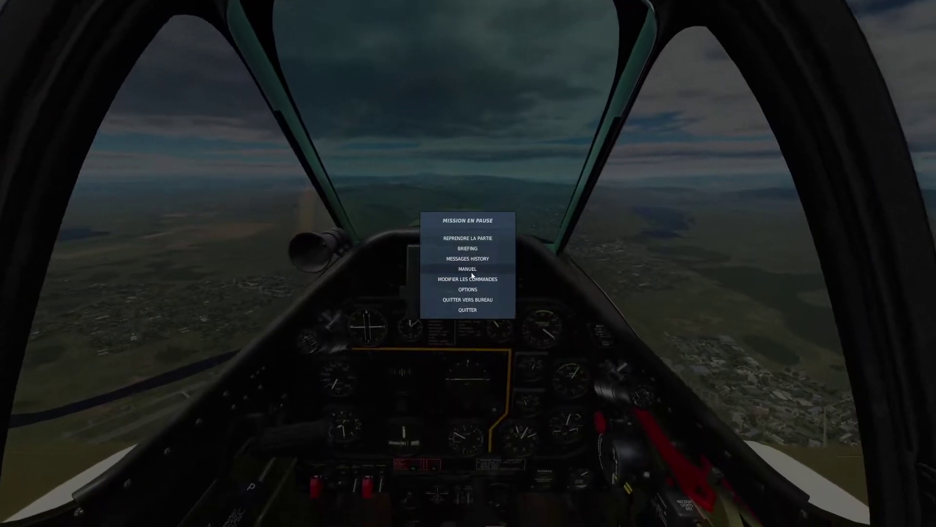
{"action": "left_click", "coordinate": [473, 278]}
{"action": "left_click", "coordinate": [328, 155]}
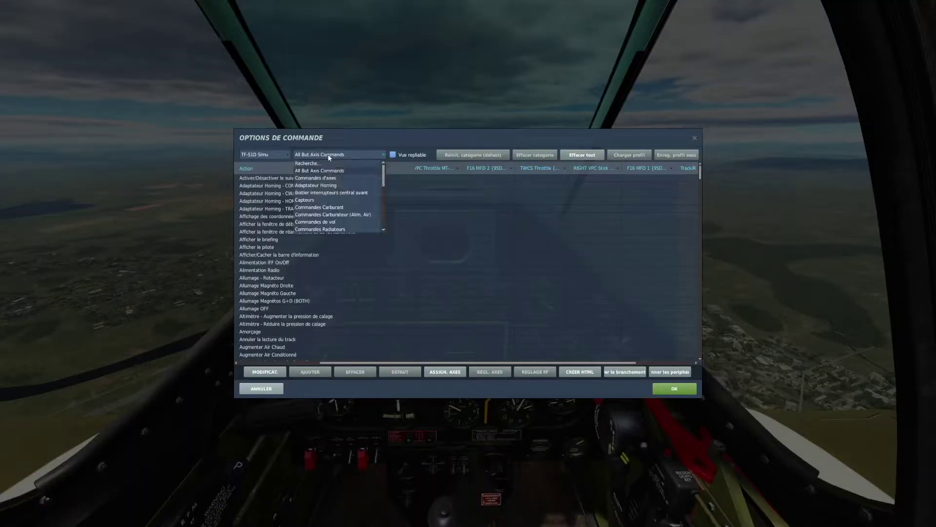
{"action": "left_click", "coordinate": [330, 178]}
{"action": "scroll", "coordinate": [371, 260], "scroll_direction": "down", "scroll_amount": 10}
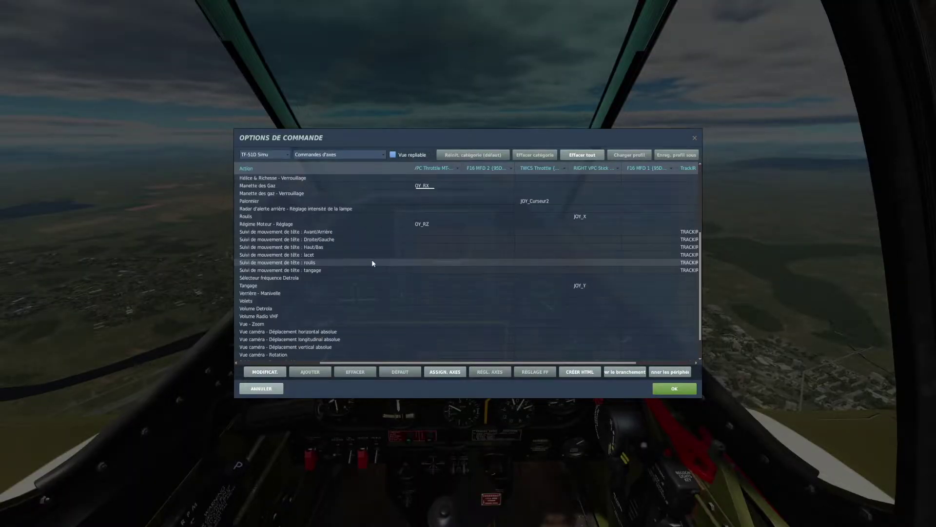
{"action": "scroll", "coordinate": [329, 279], "scroll_direction": "up", "scroll_amount": 3}
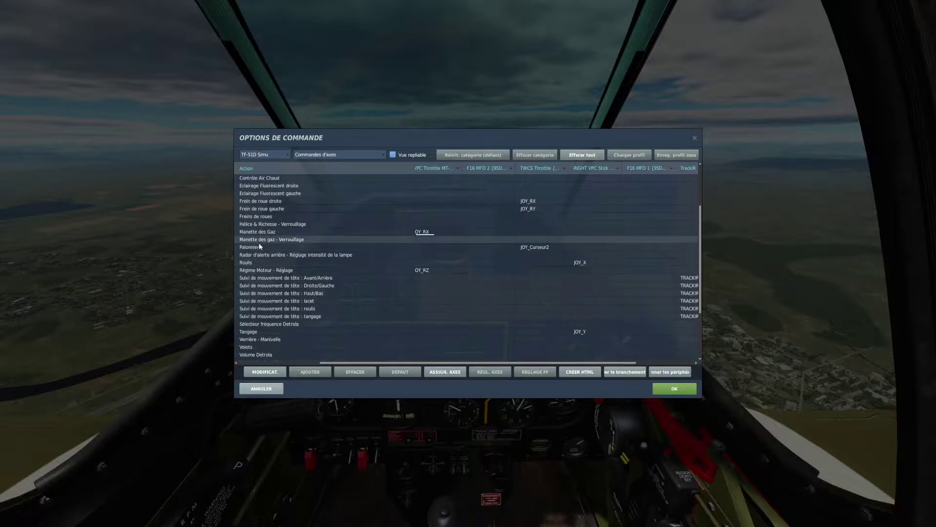
Step: Open the Roulis axis assignment for the RIGHT VPC Stick and close it without changing it
{"action": "left_click", "coordinate": [536, 265]}
{"action": "double_click", "coordinate": [595, 262]}
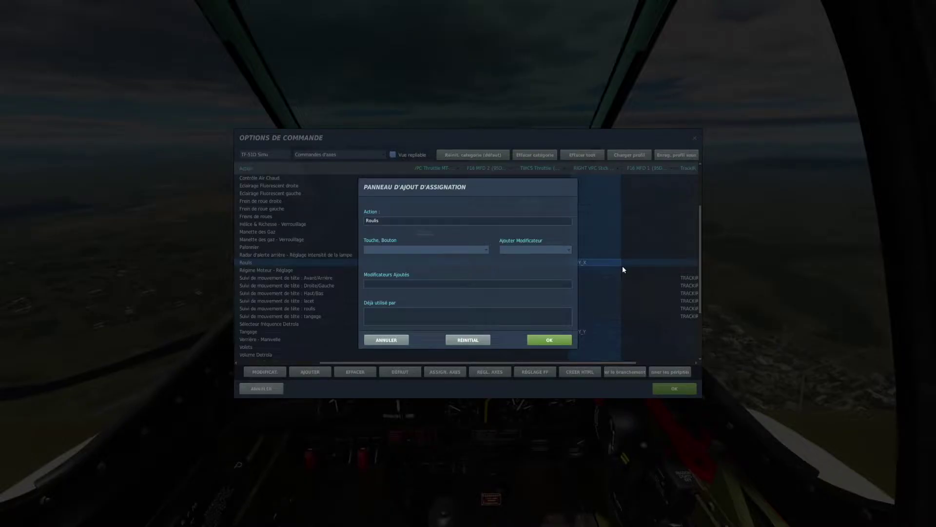
{"action": "left_click", "coordinate": [387, 340]}
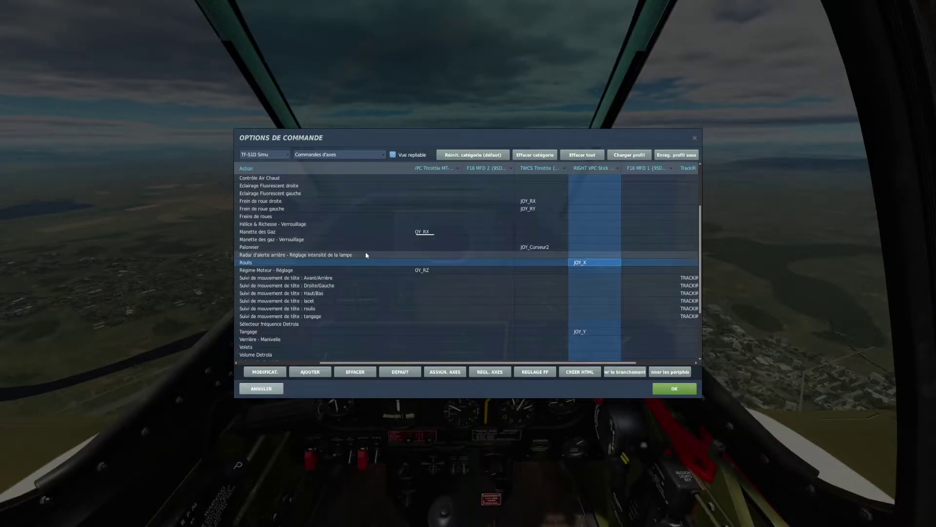
Step: Examine the Palonnier binding on the TWCS Throttle, the wheel brake axes and the Manette des Gaz binding on the VPC Throttle
{"action": "left_click", "coordinate": [536, 247]}
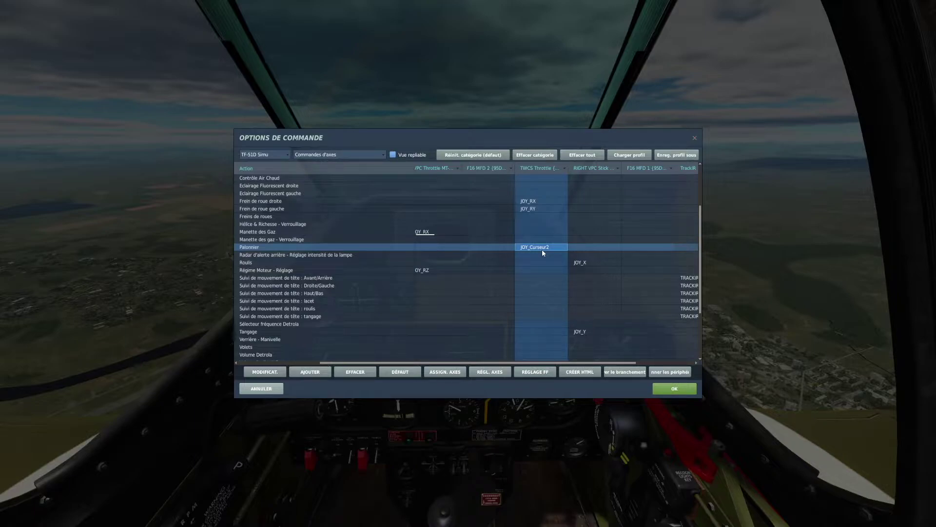
{"action": "scroll", "coordinate": [545, 315], "scroll_direction": "up", "scroll_amount": 1}
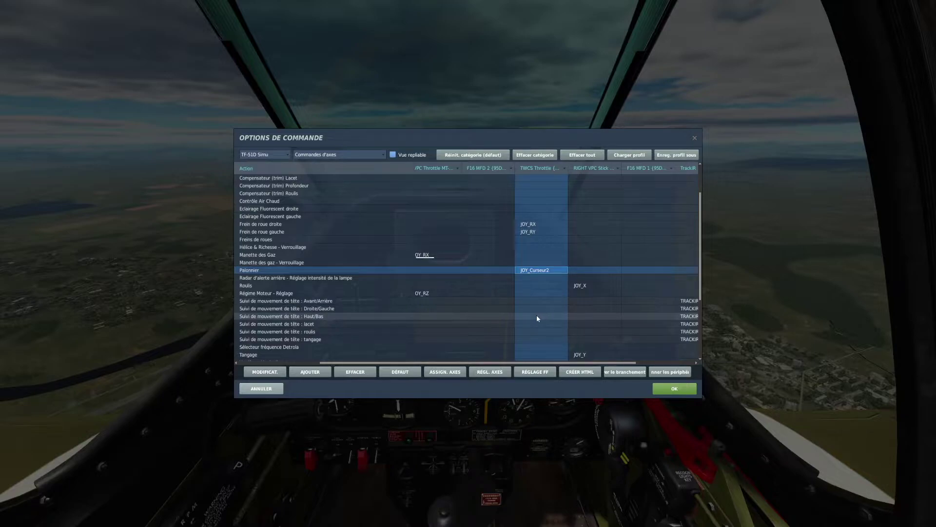
{"action": "scroll", "coordinate": [541, 264], "scroll_direction": "up", "scroll_amount": 2}
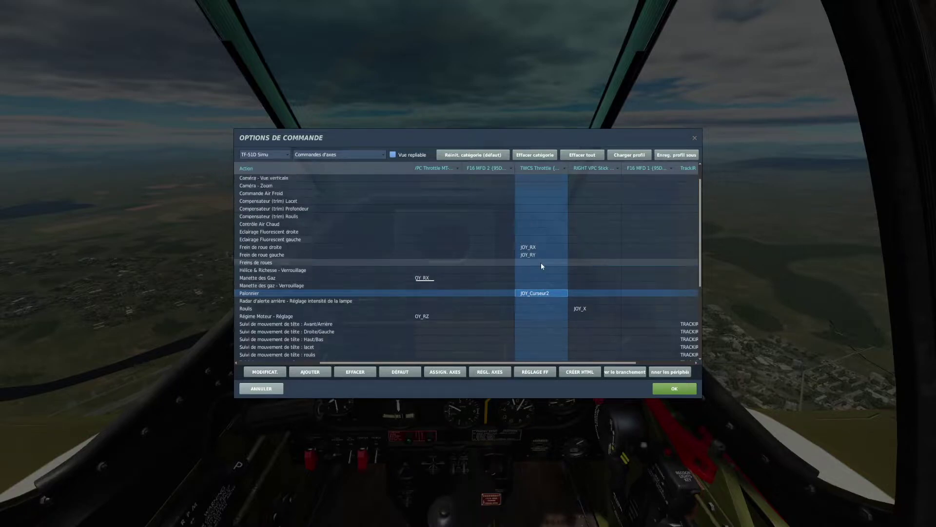
{"action": "scroll", "coordinate": [472, 293], "scroll_direction": "down", "scroll_amount": 1}
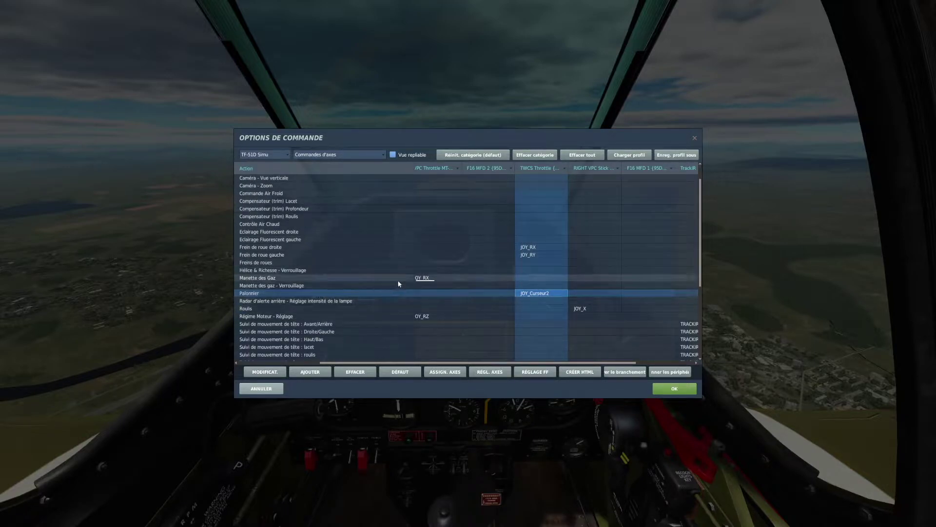
{"action": "left_click_drag", "start_coordinate": [428, 363], "coordinate": [384, 365]}
{"action": "left_click", "coordinate": [309, 278]}
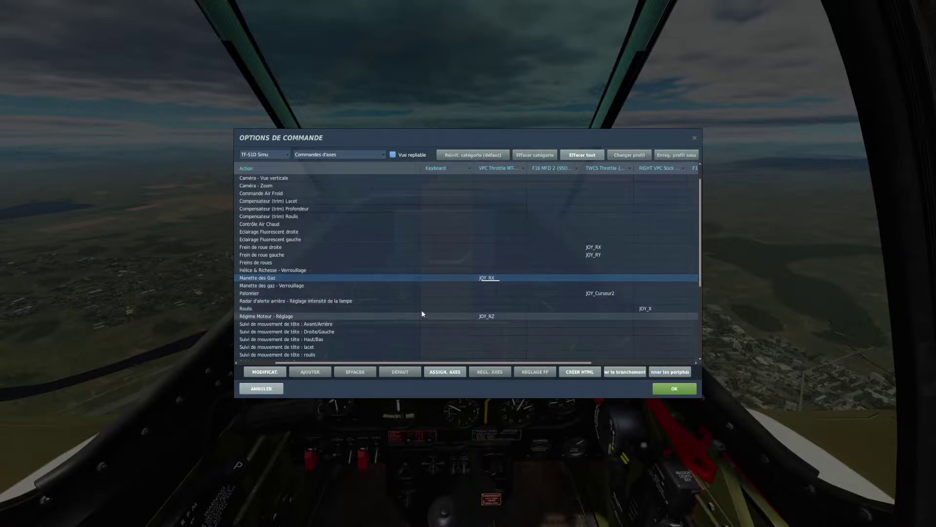
Step: Open the Manette des Gaz assignment for the VPC Throttle, accept it with axis JOY_RX and save the control settings
{"action": "double_click", "coordinate": [517, 279]}
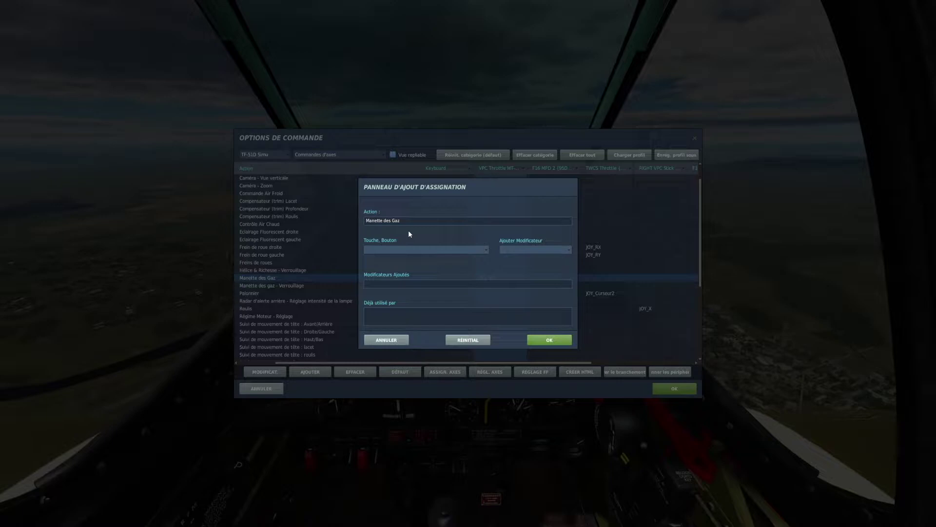
{"action": "left_click", "coordinate": [546, 340]}
{"action": "left_click", "coordinate": [683, 389]}
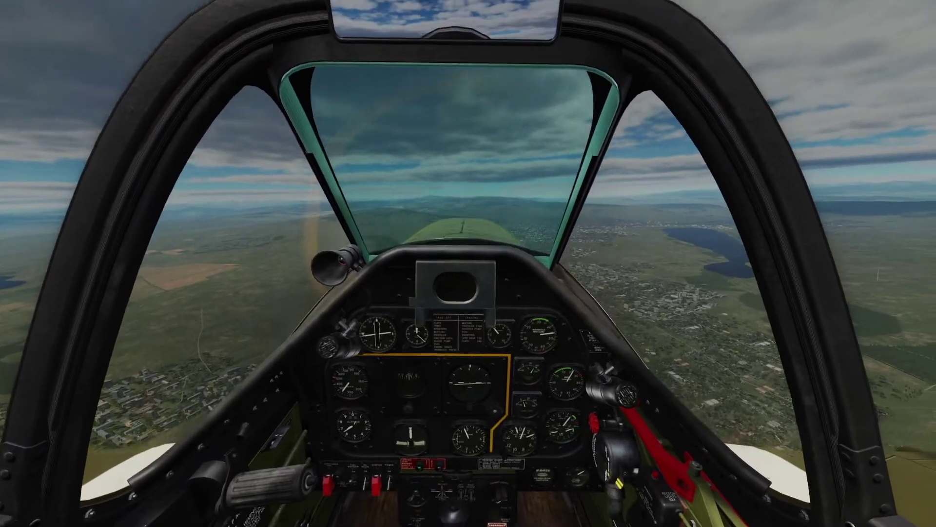
Step: Pause the flight and reopen the axis commands list at the Manette des Gaz entry
{"action": "key", "text": "Escape"}
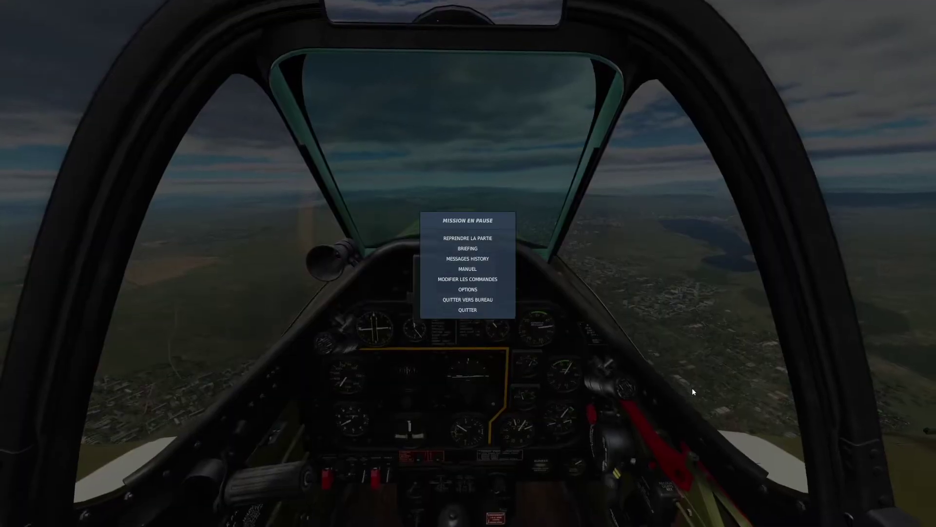
{"action": "left_click", "coordinate": [469, 279]}
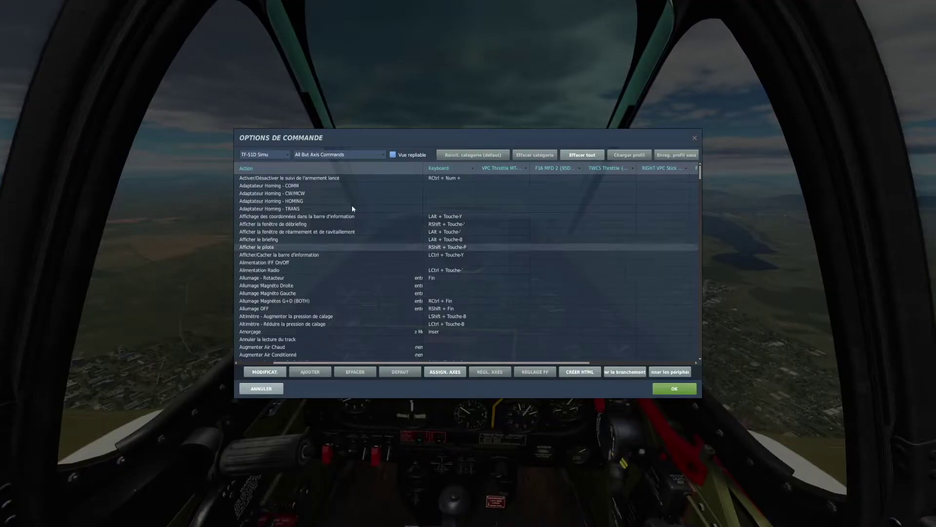
{"action": "left_click", "coordinate": [340, 155]}
{"action": "left_click", "coordinate": [329, 174]}
{"action": "scroll", "coordinate": [411, 283], "scroll_direction": "down", "scroll_amount": 1}
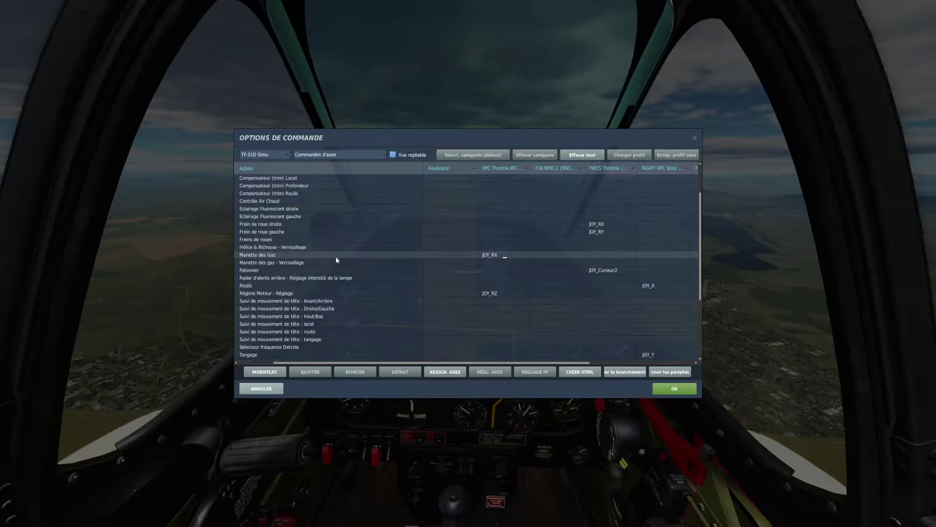
Step: Invert the VPC Throttle's JOY_RX axis for Manette des Gaz in the axis tuning and save the control settings
{"action": "left_click", "coordinate": [495, 254]}
{"action": "right_click", "coordinate": [491, 254]}
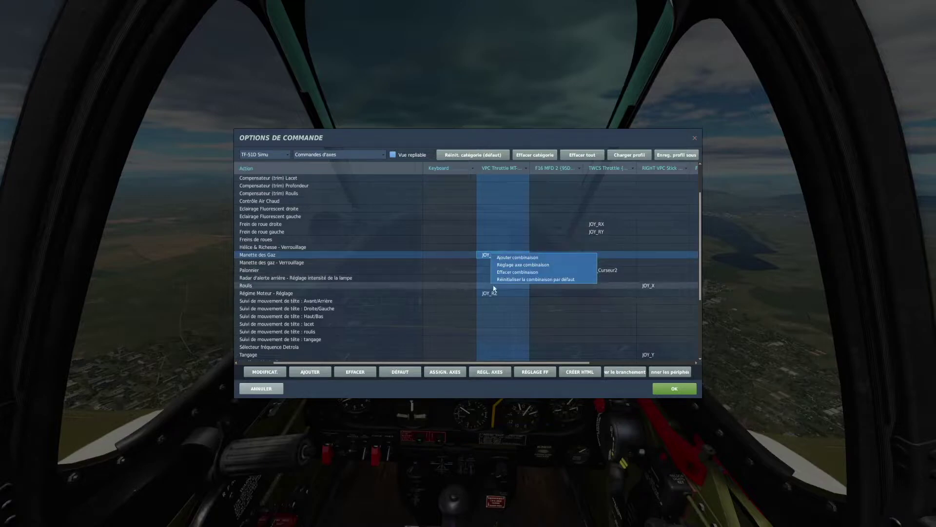
{"action": "left_click", "coordinate": [466, 261]}
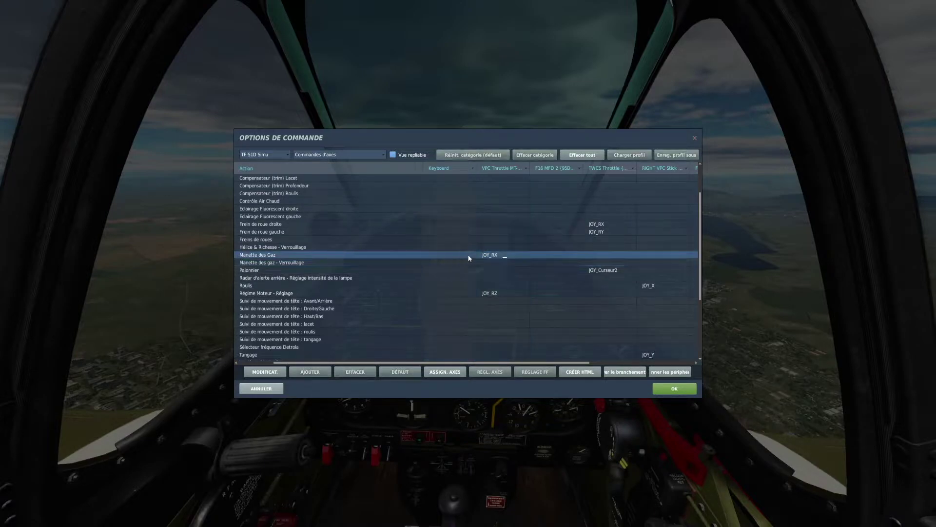
{"action": "left_click", "coordinate": [497, 256]}
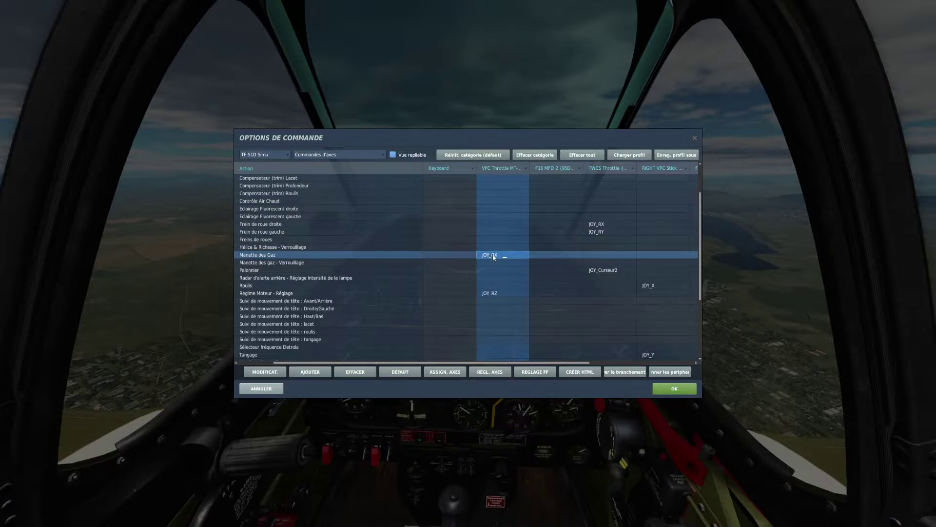
{"action": "right_click", "coordinate": [494, 257]}
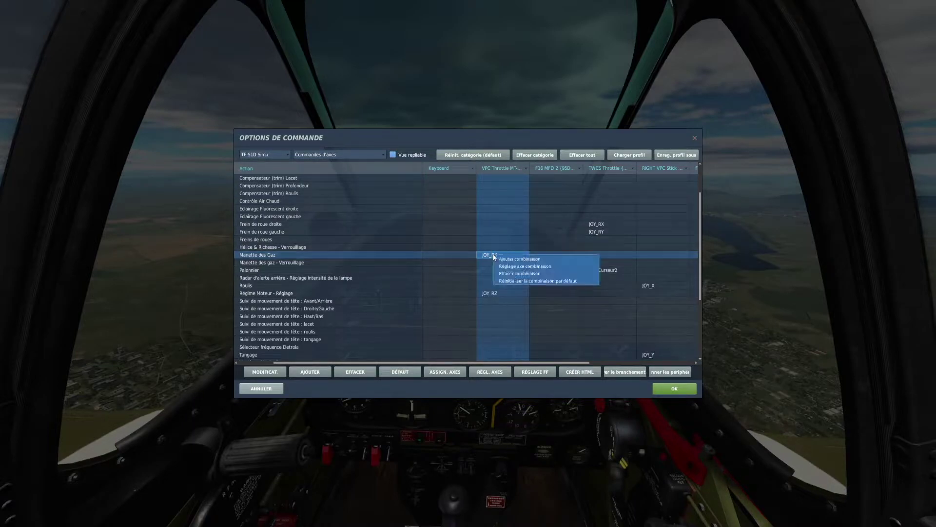
{"action": "left_click", "coordinate": [515, 266]}
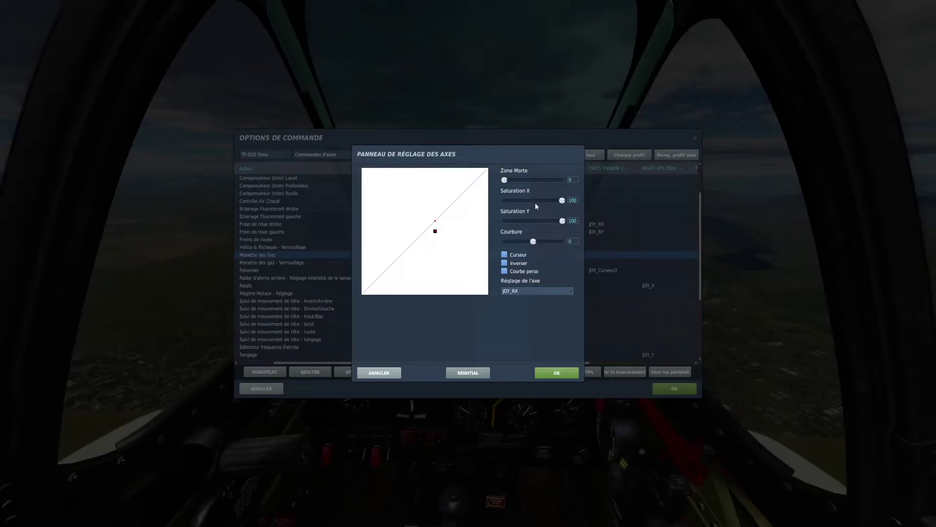
{"action": "left_click", "coordinate": [505, 263]}
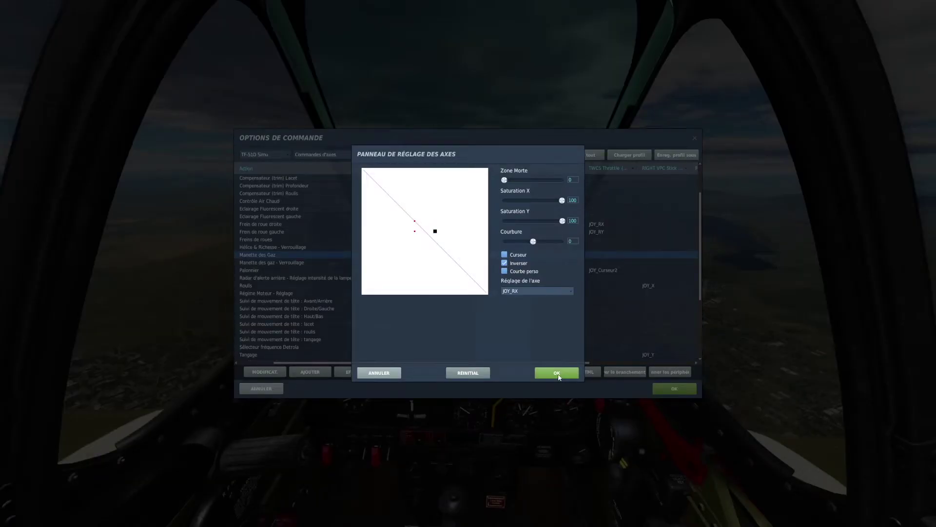
{"action": "left_click", "coordinate": [556, 373]}
{"action": "left_click", "coordinate": [686, 390]}
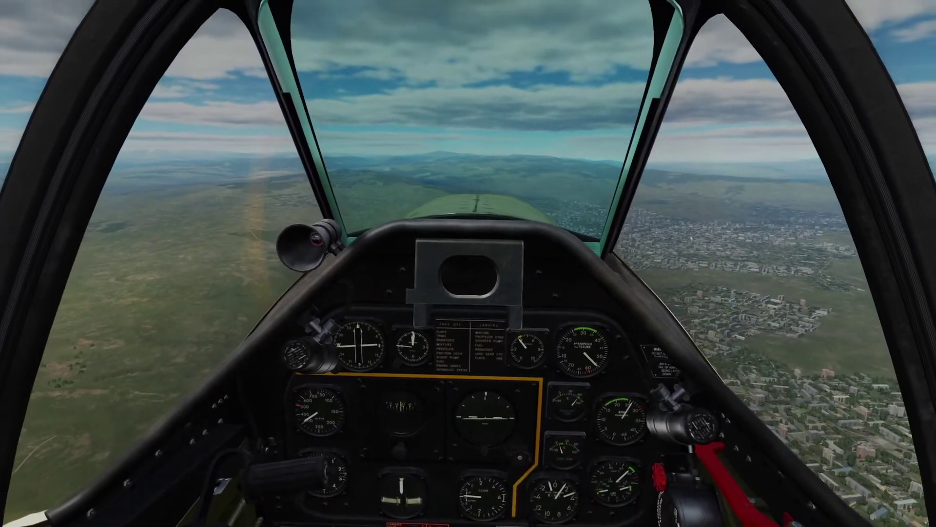
Step: Pause the flight, reopen the axis commands list and examine the VPC Throttle bindings of Régime Moteur - Réglage and Manette des Gaz
{"action": "key", "text": "Escape"}
{"action": "left_click", "coordinate": [470, 276]}
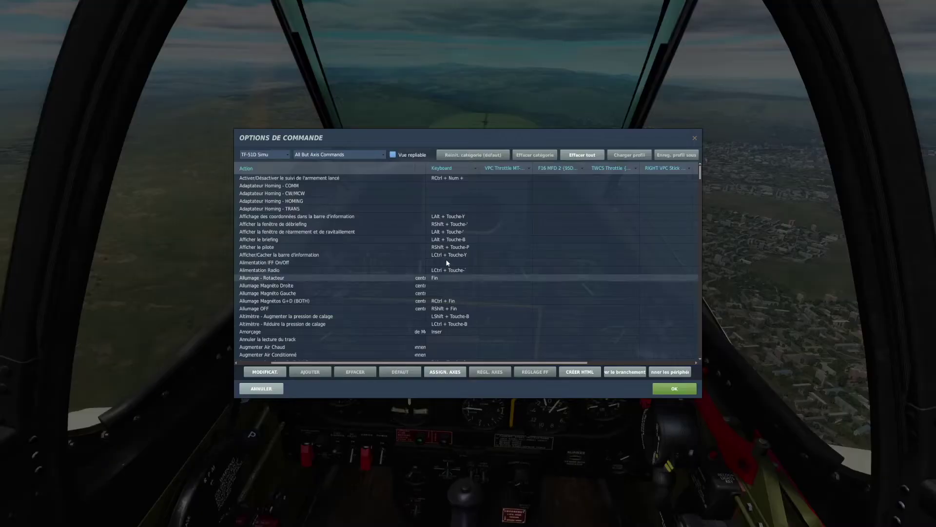
{"action": "left_click", "coordinate": [338, 155]}
{"action": "left_click", "coordinate": [337, 177]}
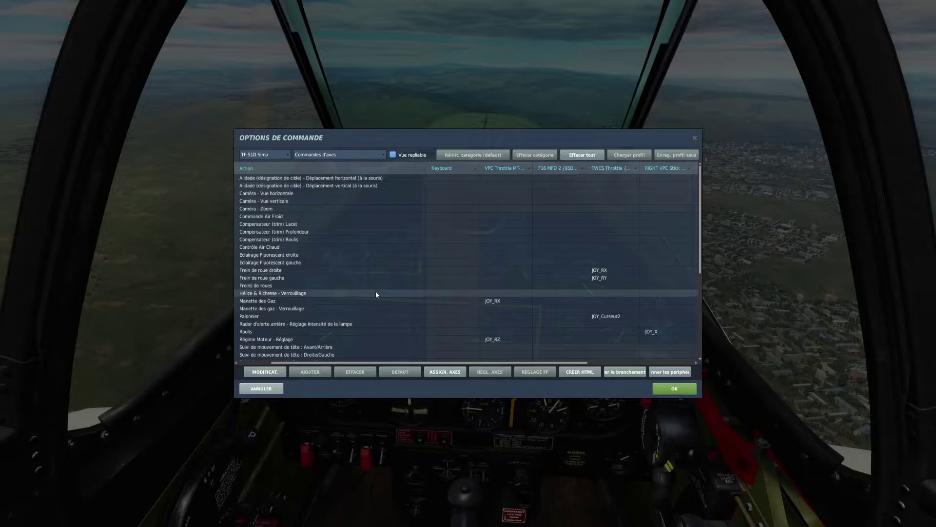
{"action": "scroll", "coordinate": [378, 297], "scroll_direction": "down", "scroll_amount": 2}
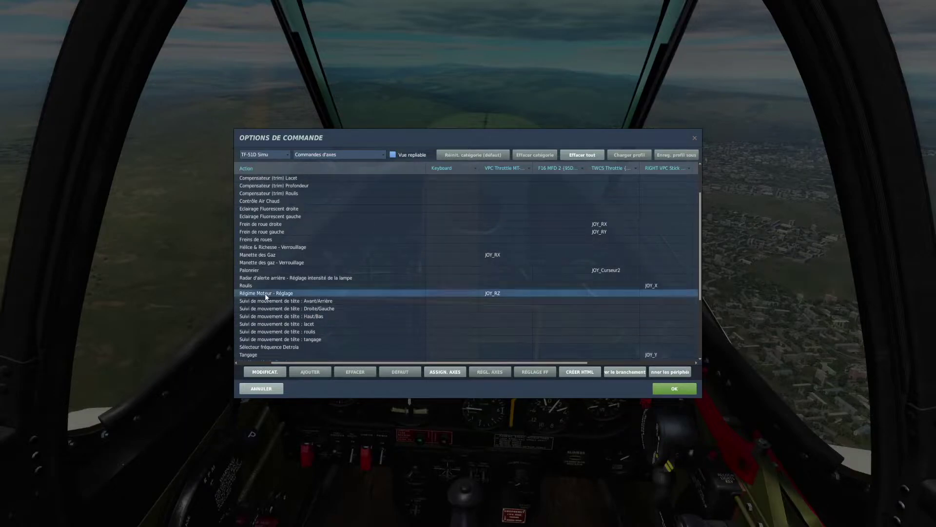
{"action": "left_click", "coordinate": [304, 294]}
{"action": "left_click", "coordinate": [496, 294]}
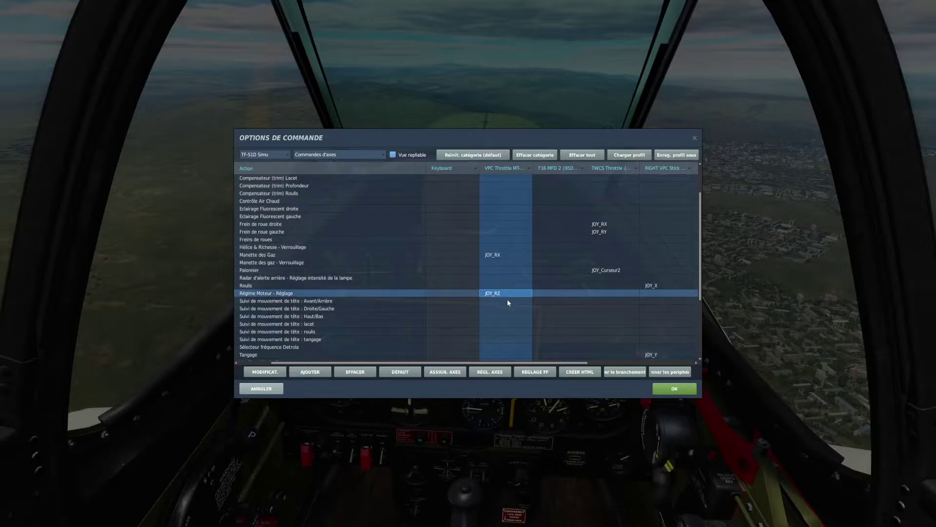
{"action": "left_click", "coordinate": [499, 255]}
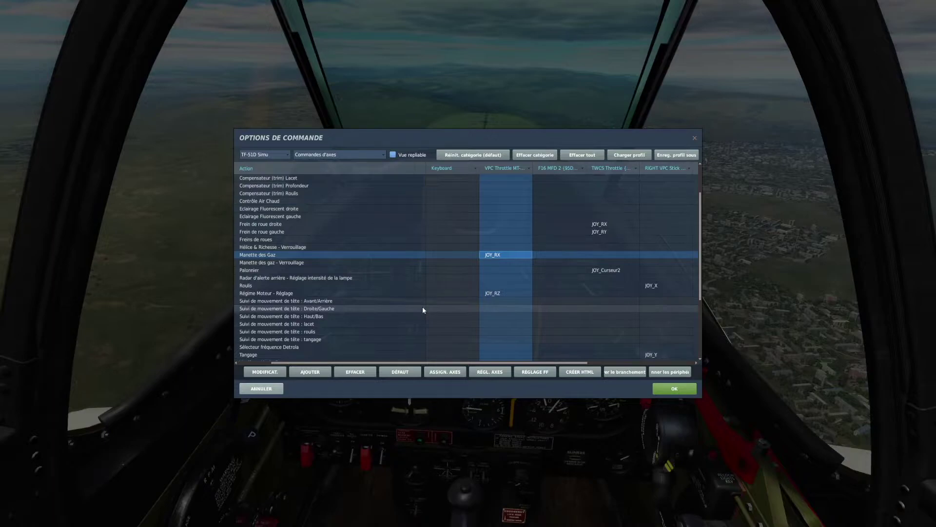
Step: Search the control commands for "régime" and select the Régime moteur - Réduire entry
{"action": "left_click", "coordinate": [347, 156]}
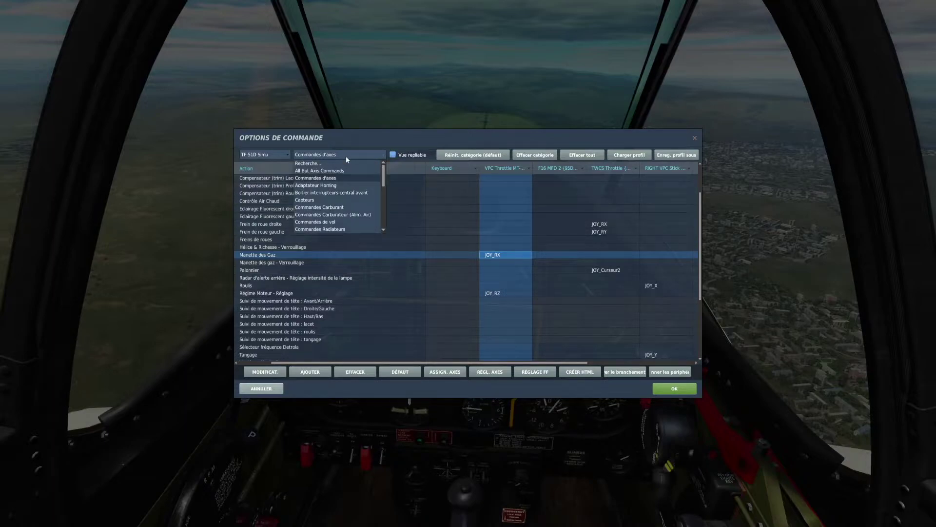
{"action": "left_click", "coordinate": [321, 163]}
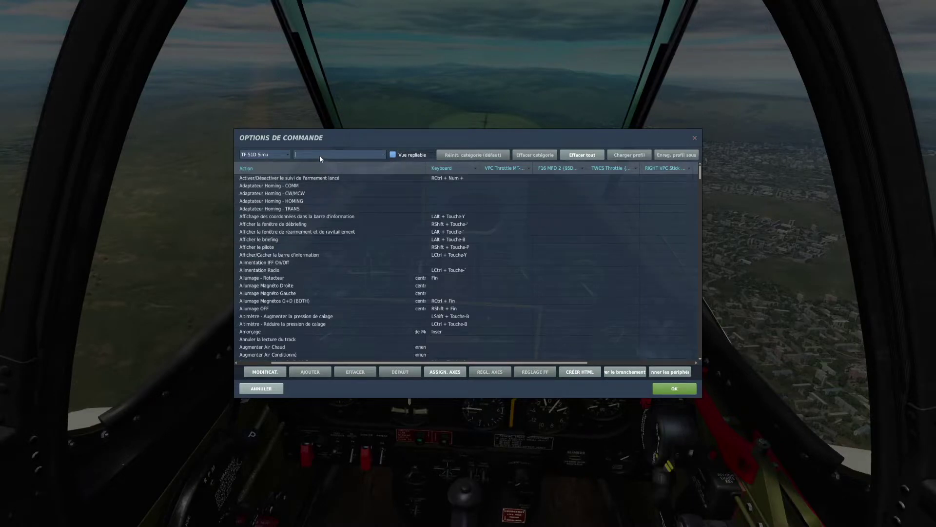
{"action": "left_click", "coordinate": [376, 157]}
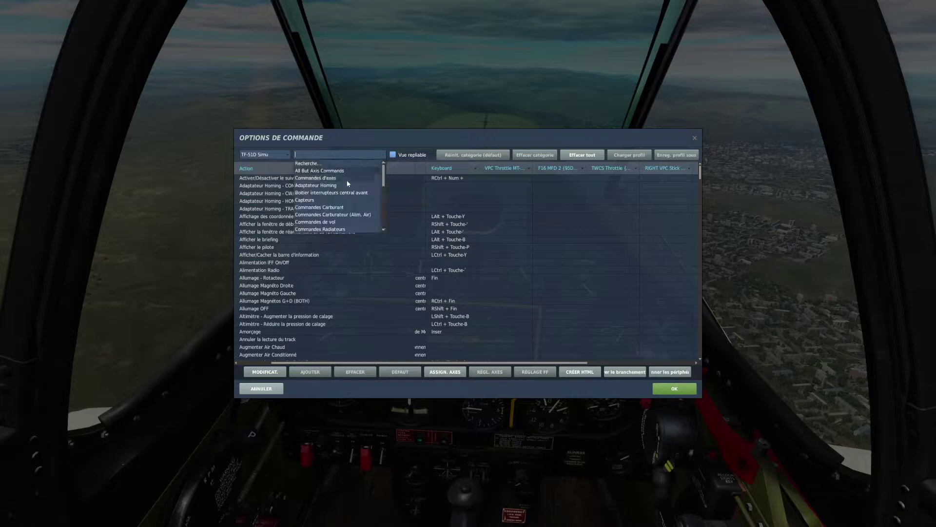
{"action": "left_click", "coordinate": [311, 164]}
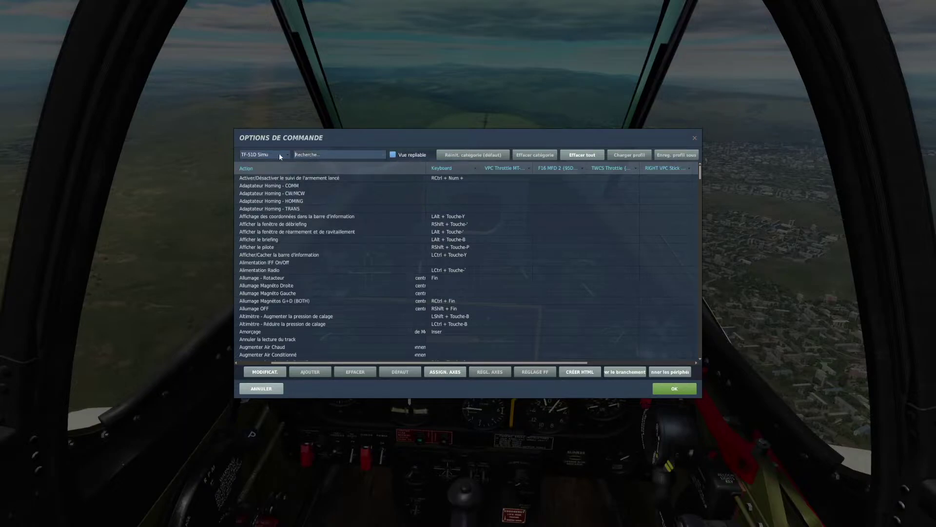
{"action": "type", "text": "régime"}
{"action": "left_click", "coordinate": [288, 186]}
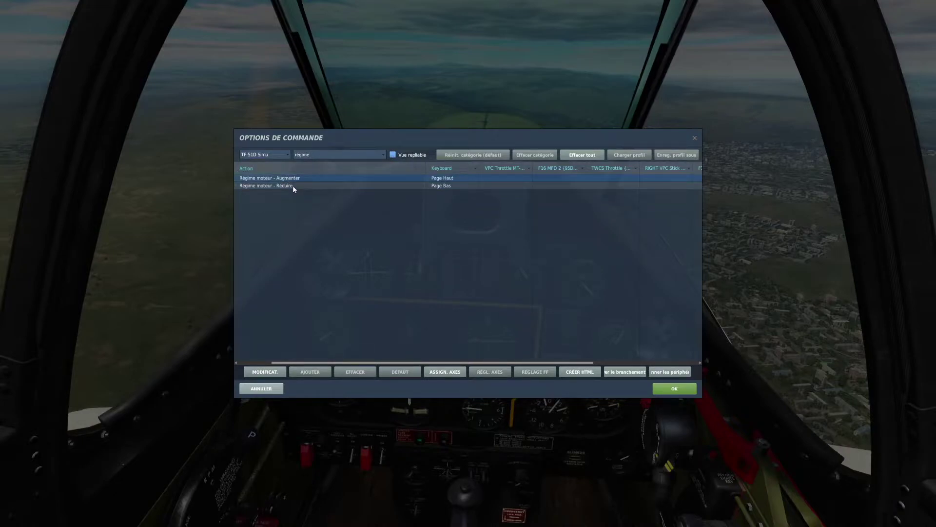
Step: Locate Régime moteur - Réduire in the All But Axis Commands category, and close the control options with the settings accepted
{"action": "left_click", "coordinate": [383, 155]}
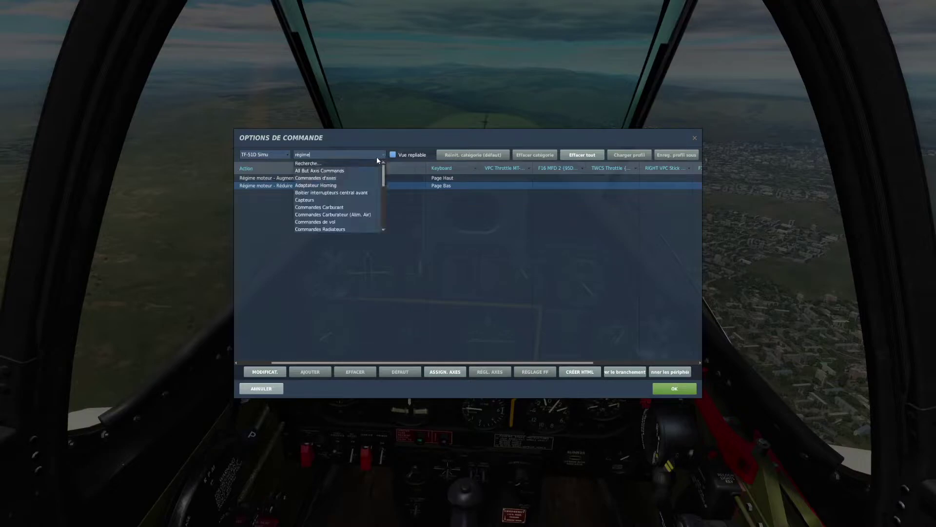
{"action": "left_click", "coordinate": [303, 170]}
{"action": "left_click_drag", "start_coordinate": [700, 172], "coordinate": [700, 315]}
{"action": "left_click", "coordinate": [266, 324]}
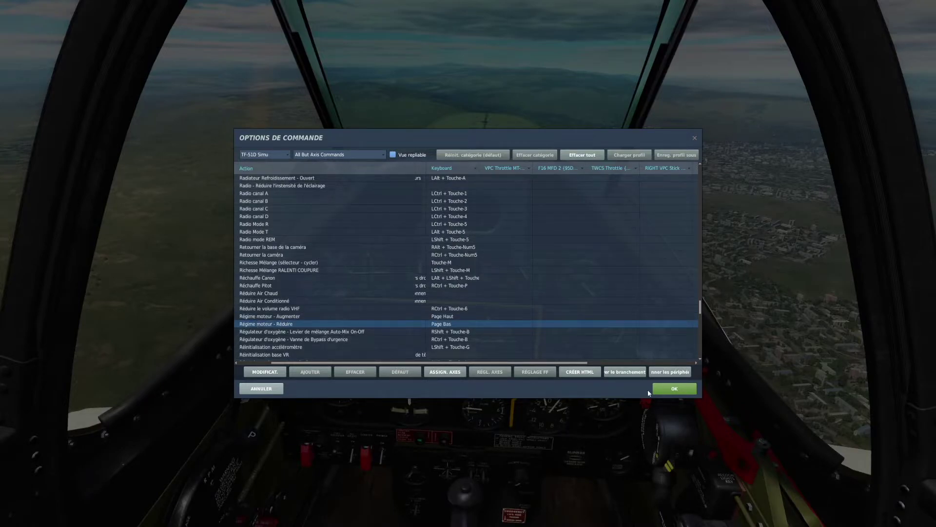
{"action": "left_click", "coordinate": [680, 389]}
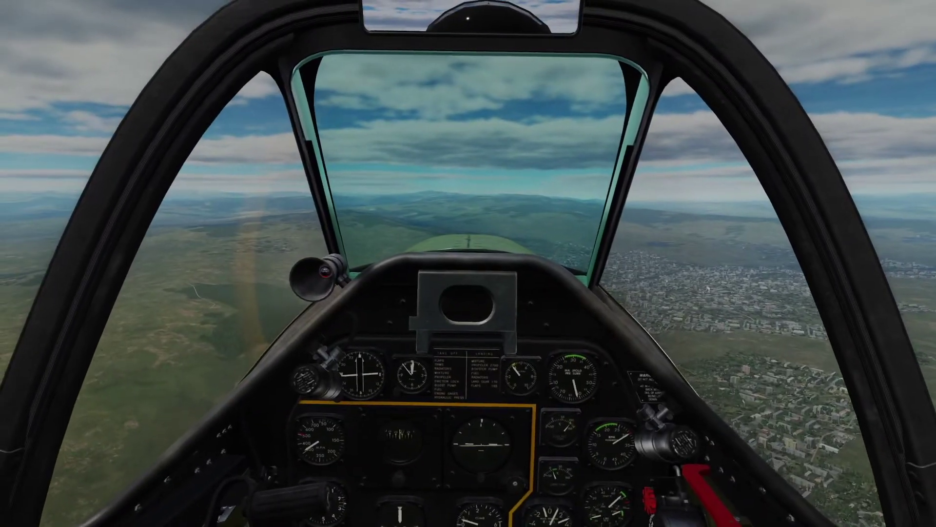
Step: Pause the flight and display the Vue category of the control commands
{"action": "key", "text": "Escape"}
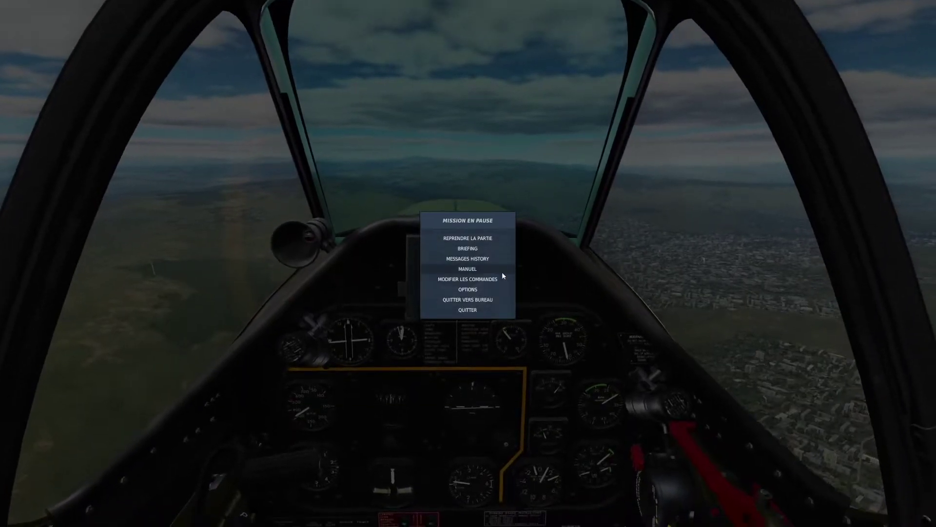
{"action": "left_click", "coordinate": [494, 279]}
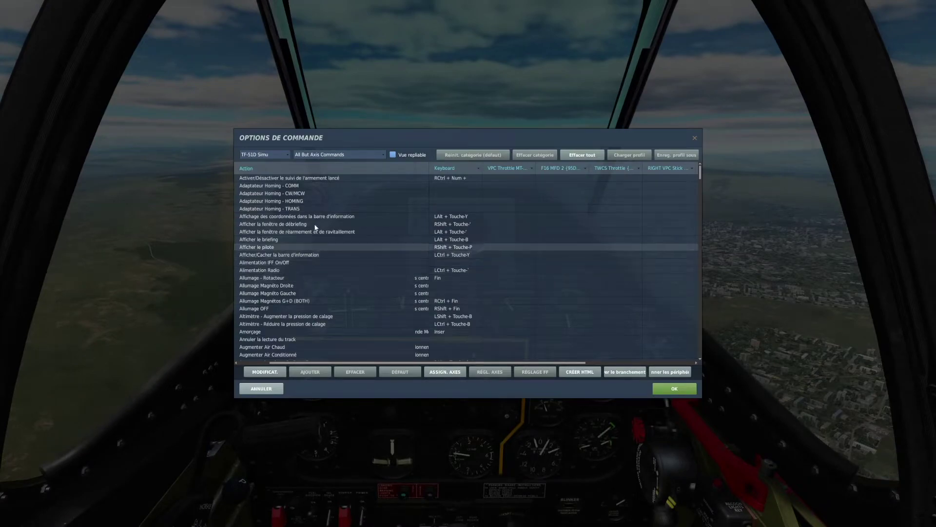
{"action": "left_click", "coordinate": [332, 157]}
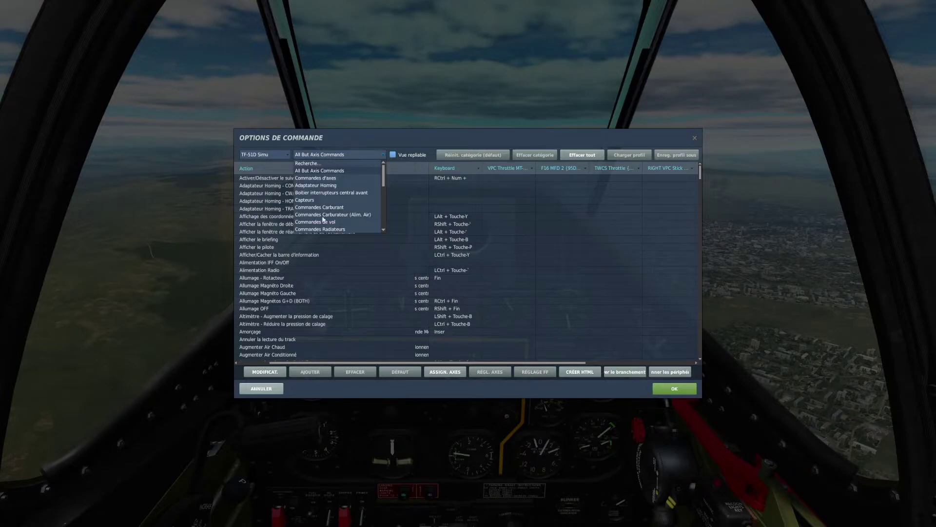
{"action": "scroll", "coordinate": [350, 210], "scroll_direction": "down", "scroll_amount": 3}
{"action": "scroll", "coordinate": [352, 215], "scroll_direction": "down", "scroll_amount": 5}
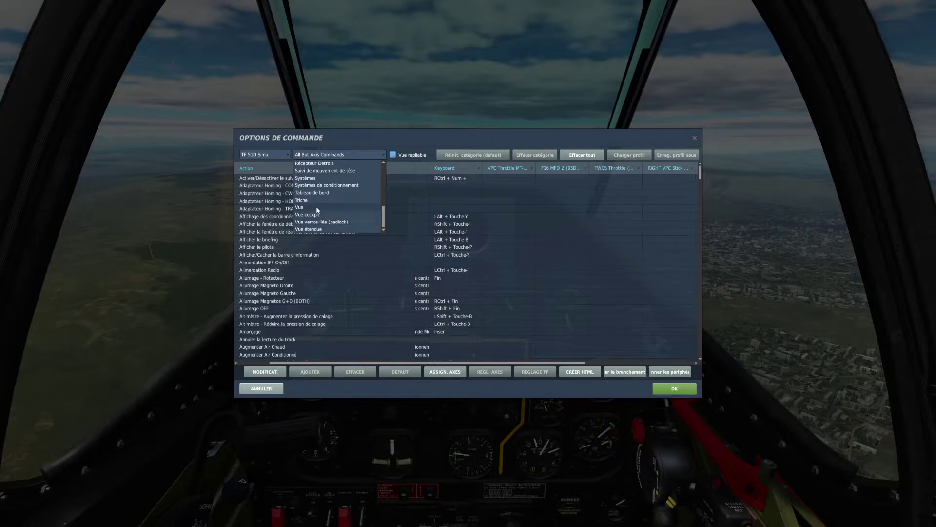
{"action": "left_click", "coordinate": [300, 208]}
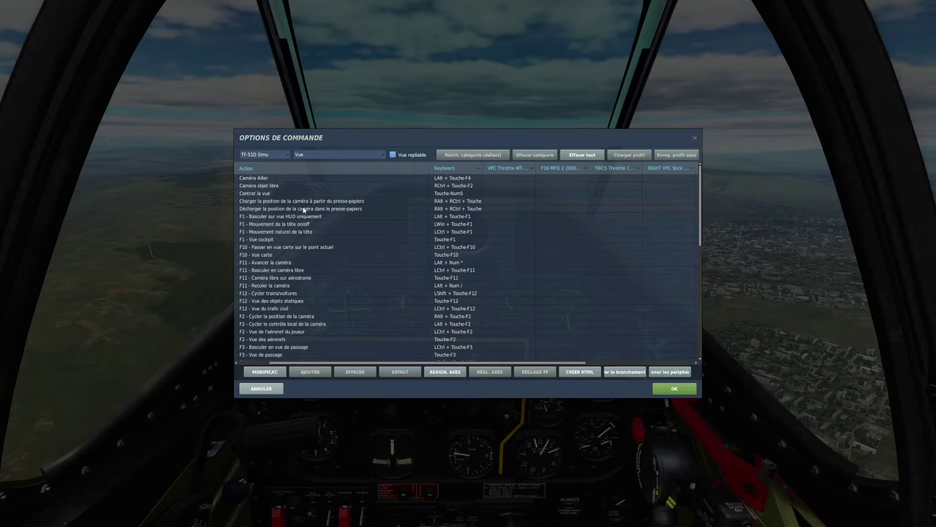
Step: Examine the keyboard bindings of the slow view movement commands, from Vue en bas lentement to Vue à gauche lentement
{"action": "scroll", "coordinate": [476, 236], "scroll_direction": "down", "scroll_amount": 10}
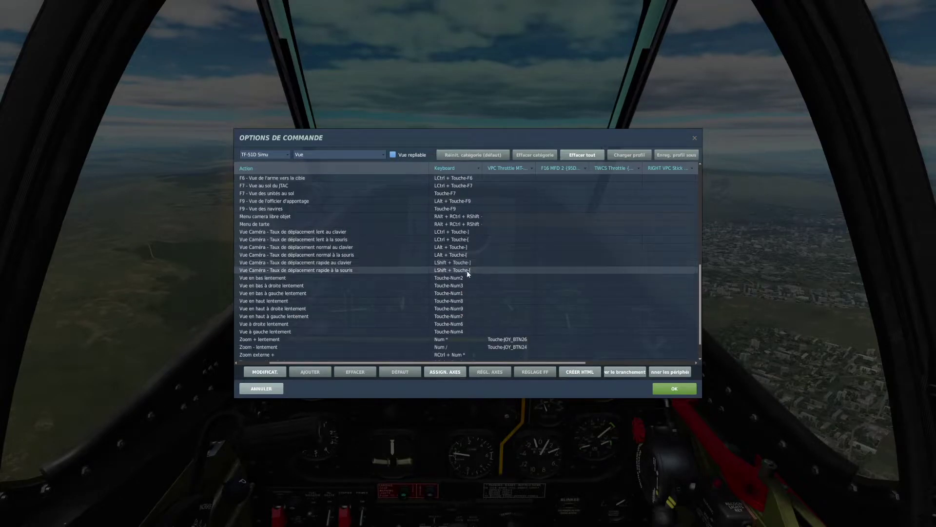
{"action": "scroll", "coordinate": [467, 270], "scroll_direction": "down", "scroll_amount": 1}
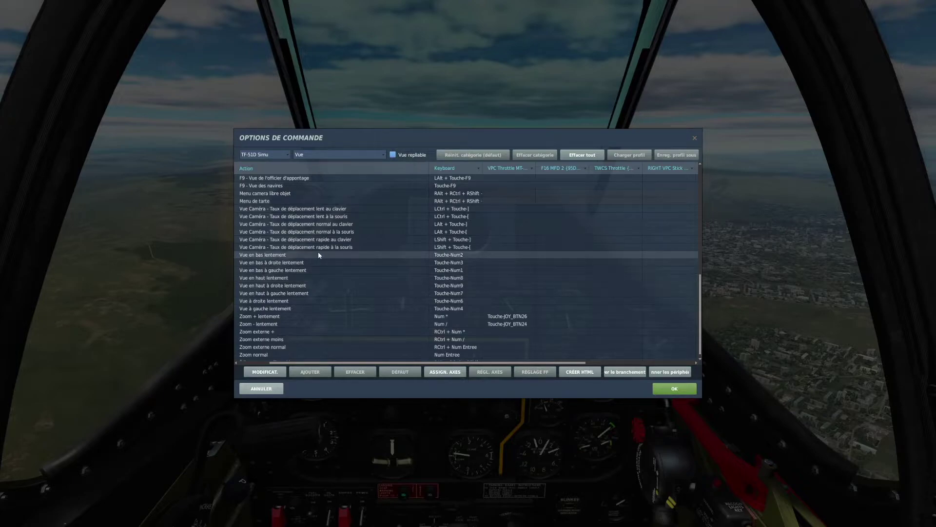
{"action": "left_click", "coordinate": [264, 256]}
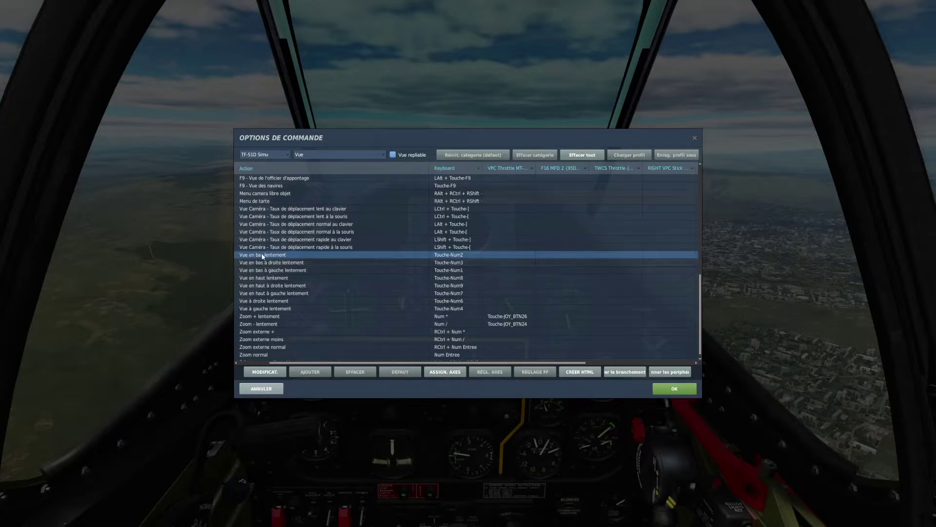
{"action": "left_click", "coordinate": [265, 300]}
{"action": "left_click", "coordinate": [268, 308]}
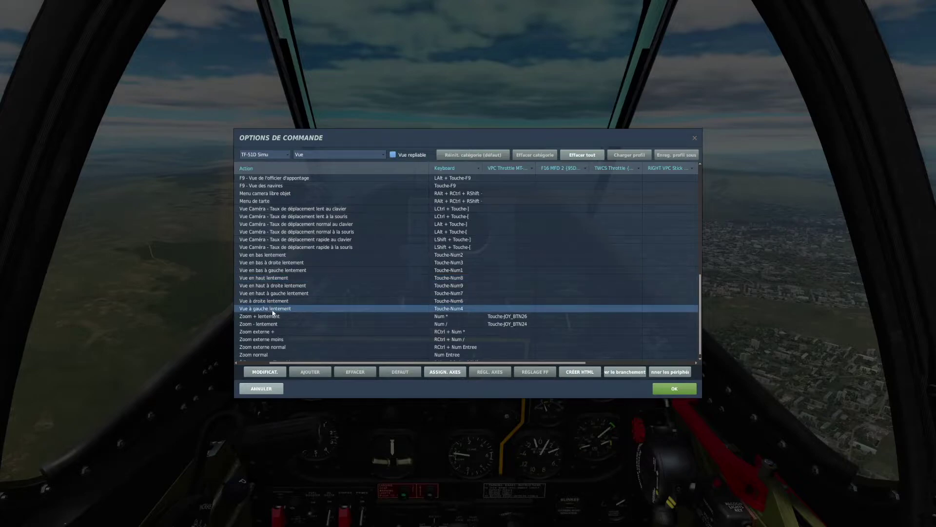
{"action": "left_click", "coordinate": [461, 262]}
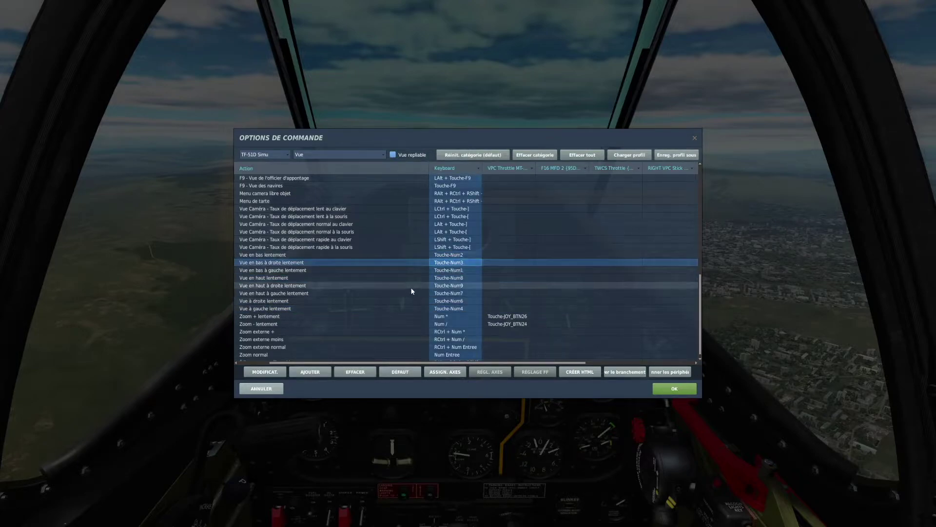
Step: Accept the control options, pause the flight again, and locate the zoom commands in the Vue category
{"action": "left_click", "coordinate": [688, 388]}
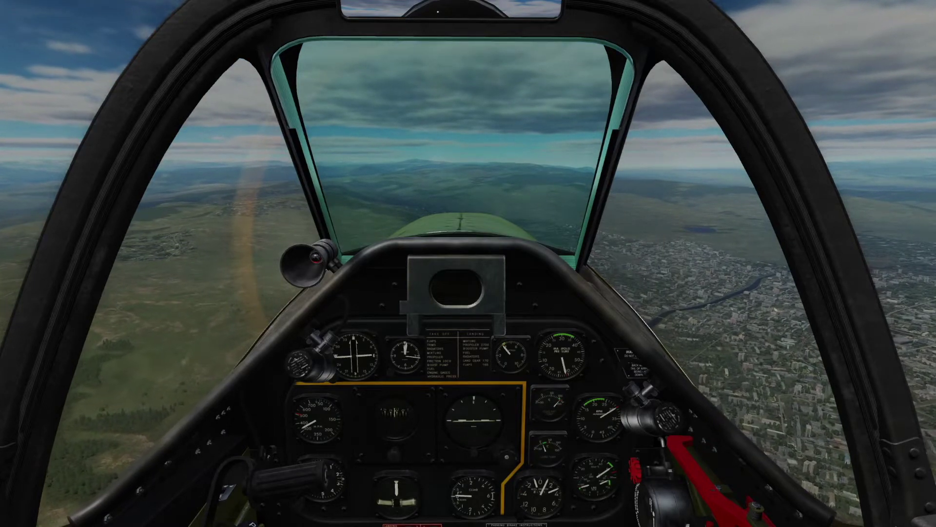
{"action": "key", "text": "Escape"}
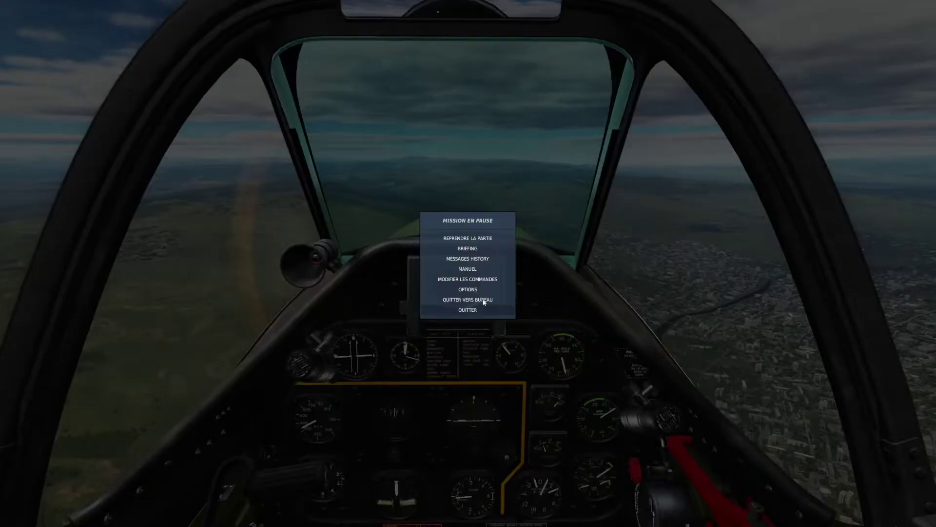
{"action": "left_click", "coordinate": [481, 280]}
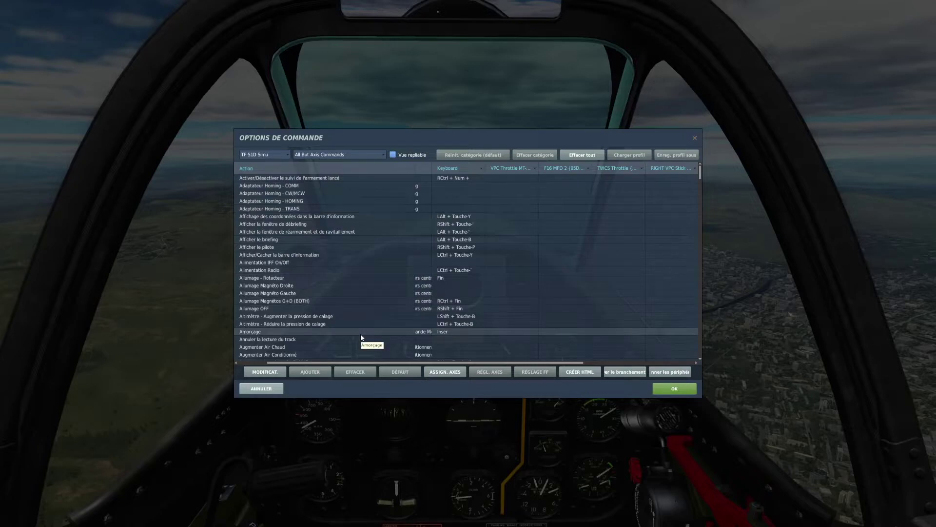
{"action": "left_click", "coordinate": [344, 154]}
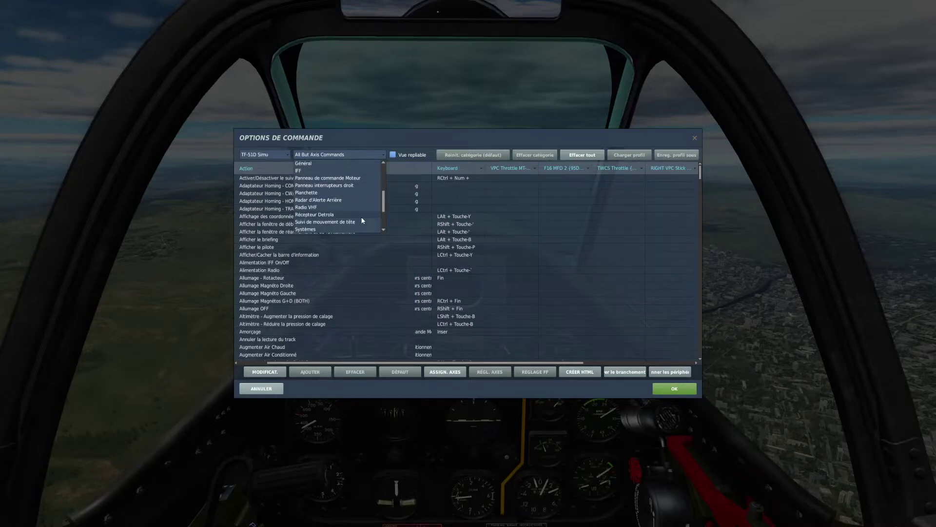
{"action": "left_click", "coordinate": [320, 207]}
{"action": "scroll", "coordinate": [422, 287], "scroll_direction": "down", "scroll_amount": 10}
{"action": "scroll", "coordinate": [351, 310], "scroll_direction": "down", "scroll_amount": 3}
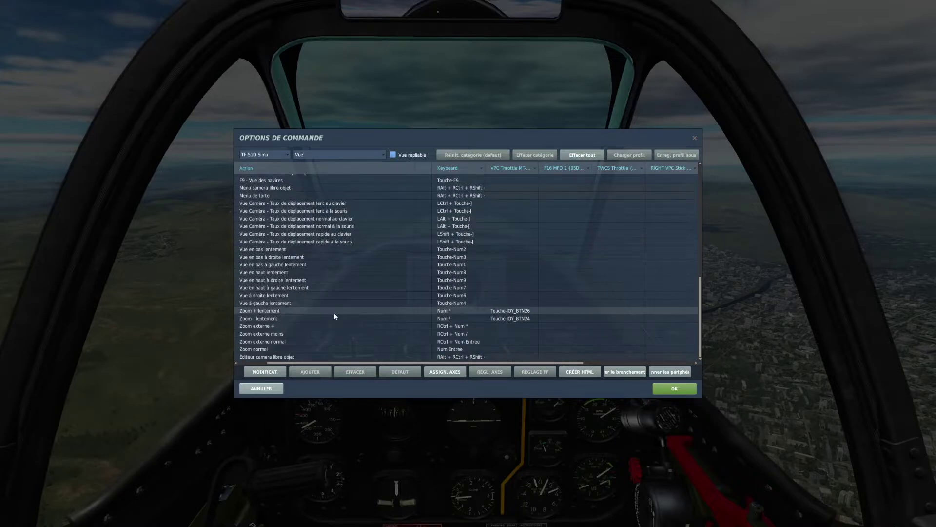
Step: Examine the keyboard and VPC Throttle bindings of Zoom - lentement, and close the control options with the settings accepted
{"action": "left_click", "coordinate": [455, 318]}
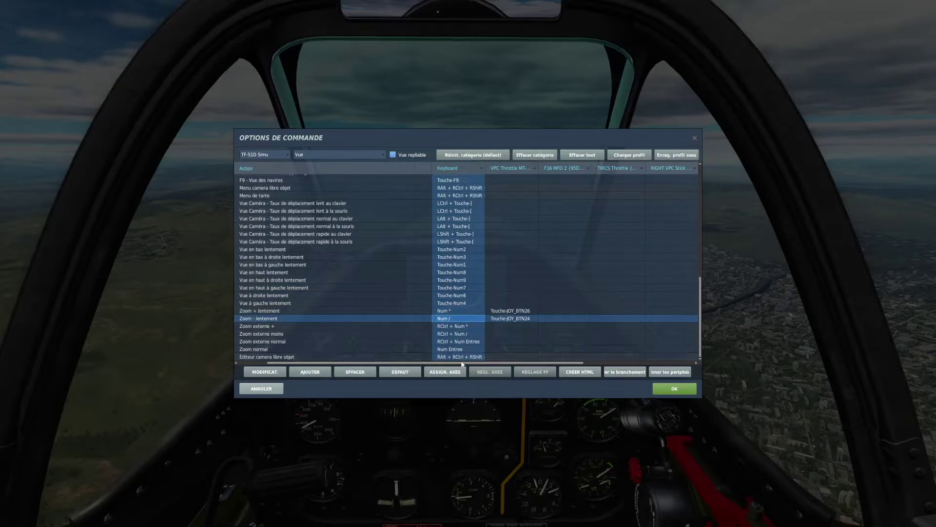
{"action": "left_click_drag", "start_coordinate": [535, 365], "coordinate": [609, 364]}
{"action": "left_click_drag", "start_coordinate": [677, 362], "coordinate": [535, 363]}
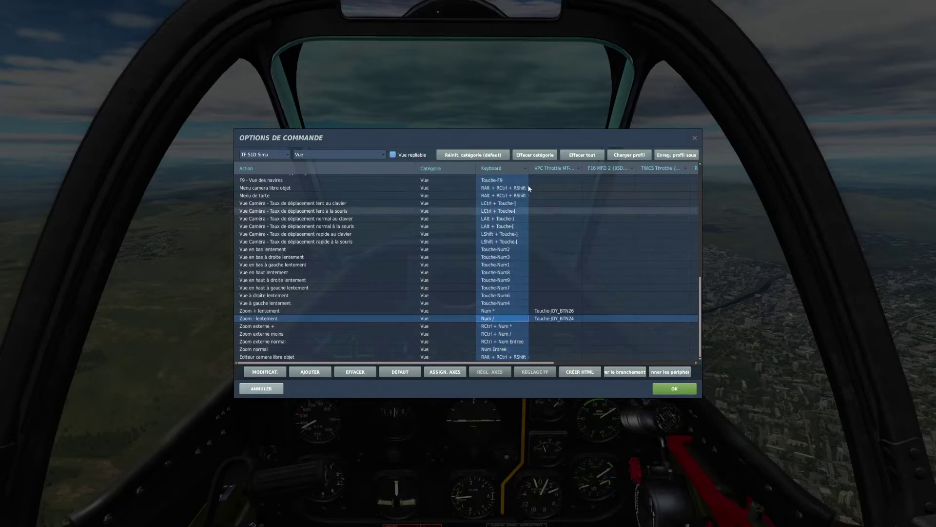
{"action": "left_click", "coordinate": [498, 167]}
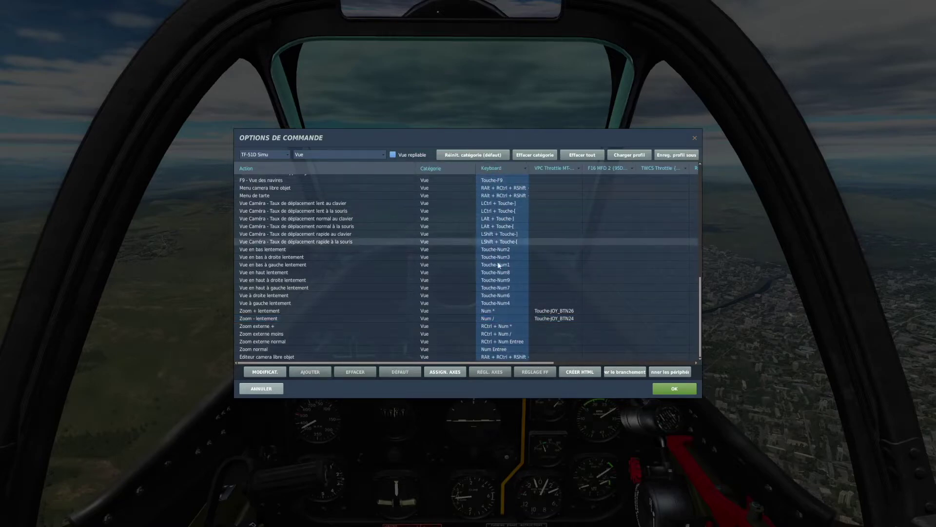
{"action": "left_click", "coordinate": [563, 318]}
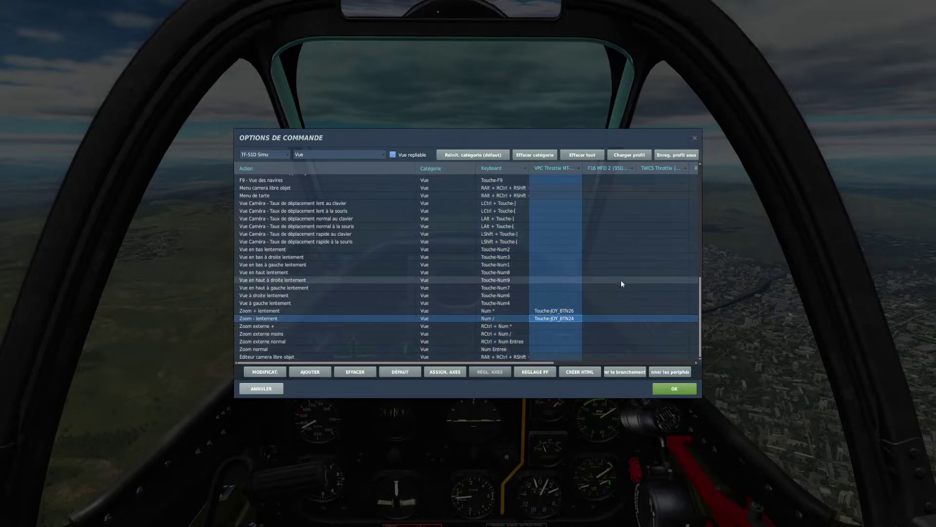
{"action": "left_click", "coordinate": [676, 387]}
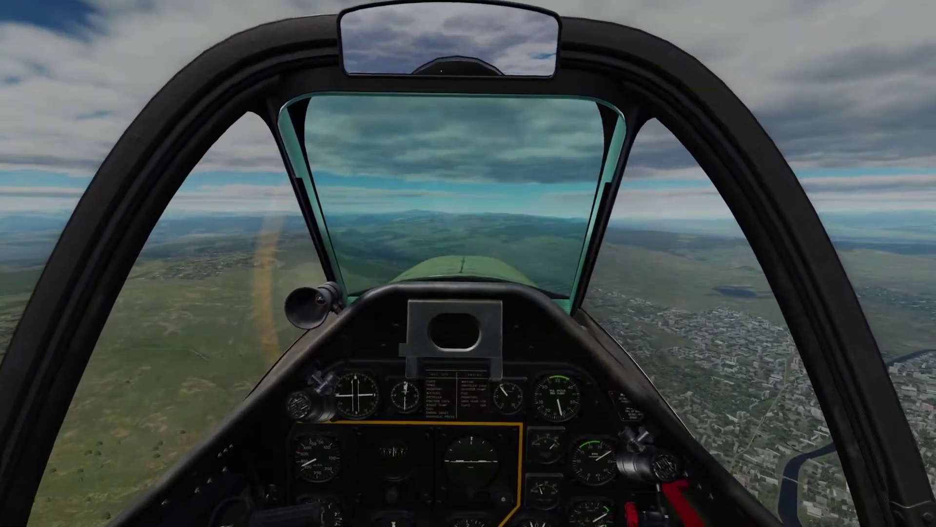
Step: Pause the flight, search the control commands for "puissan", and close the control options with the settings accepted
{"action": "key", "text": "Escape"}
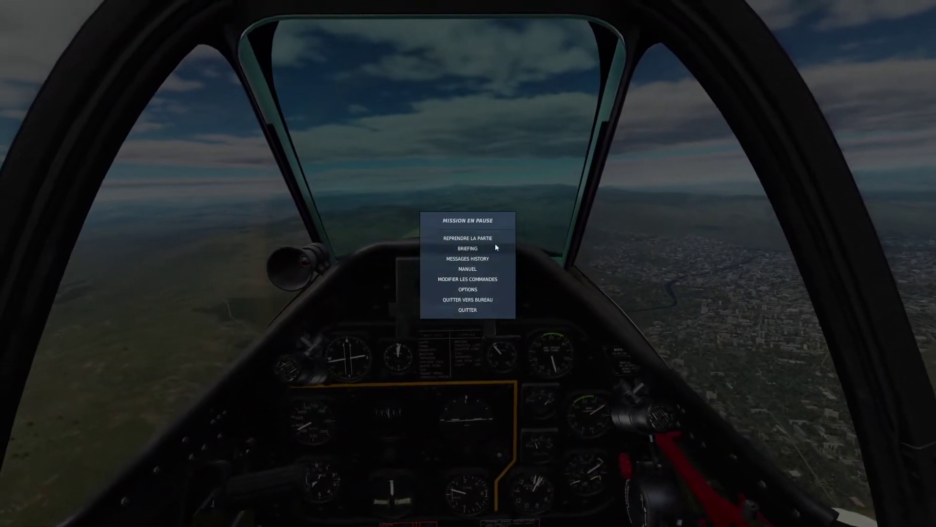
{"action": "left_click", "coordinate": [468, 279]}
{"action": "left_click", "coordinate": [326, 155]}
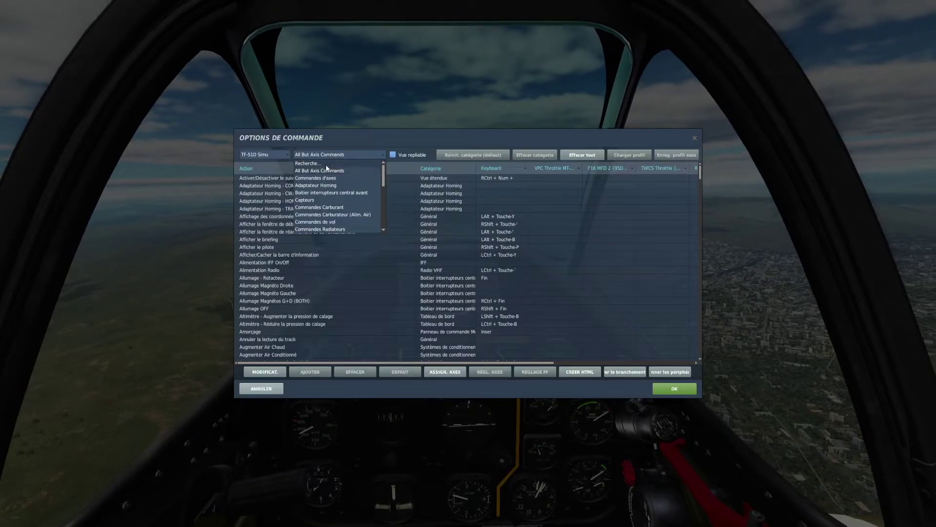
{"action": "left_click", "coordinate": [306, 164]}
{"action": "type", "text": "puissan"}
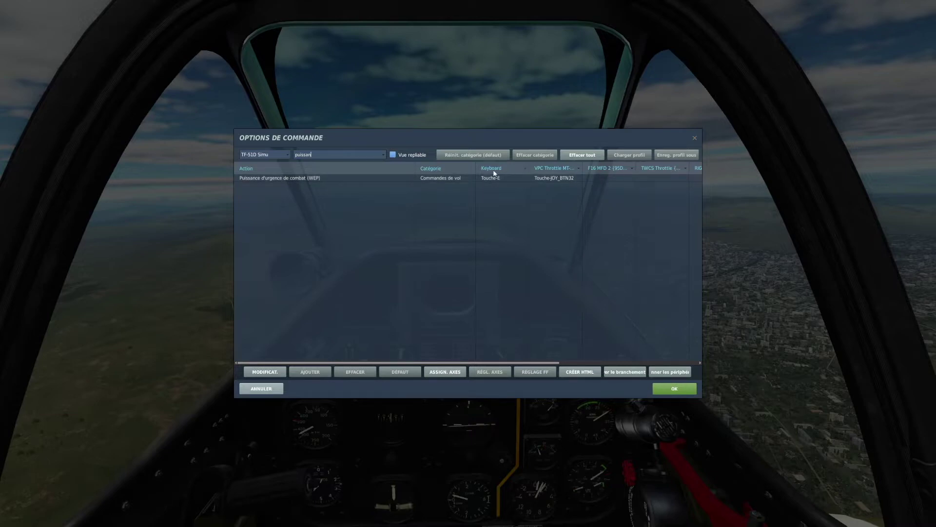
{"action": "left_click", "coordinate": [681, 392]}
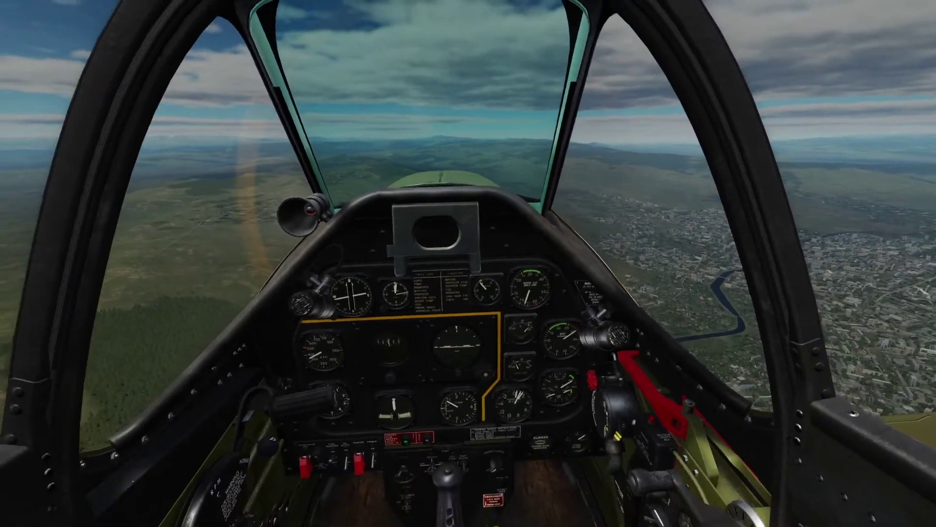
Step: Check the VPC Throttle bindings of the elevator trim commands À Piquer and À Cabrer in All But Axis Commands, and accept the control options
{"action": "key", "text": "Escape"}
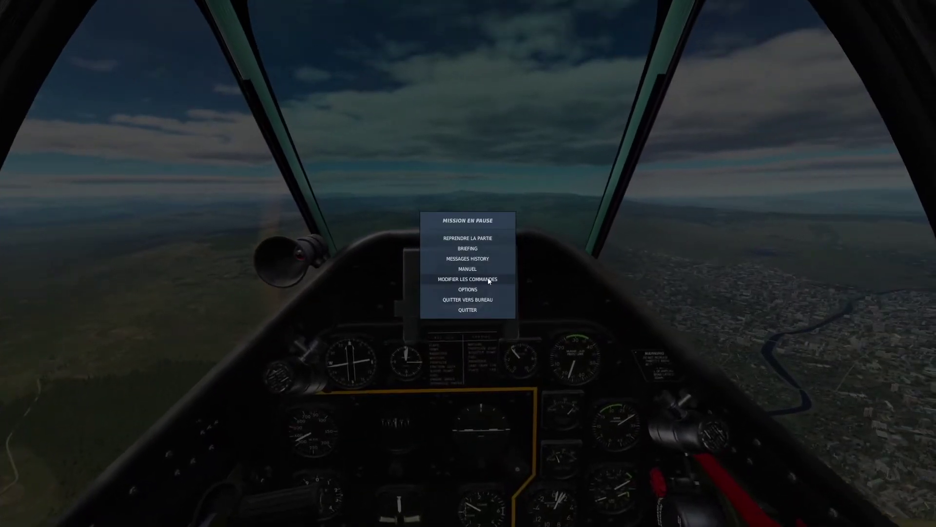
{"action": "left_click", "coordinate": [488, 278]}
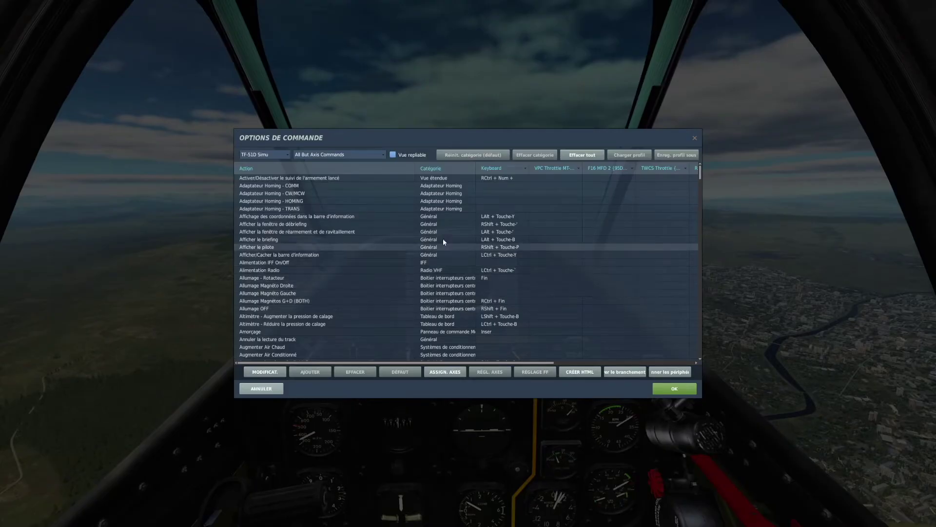
{"action": "left_click", "coordinate": [341, 154]}
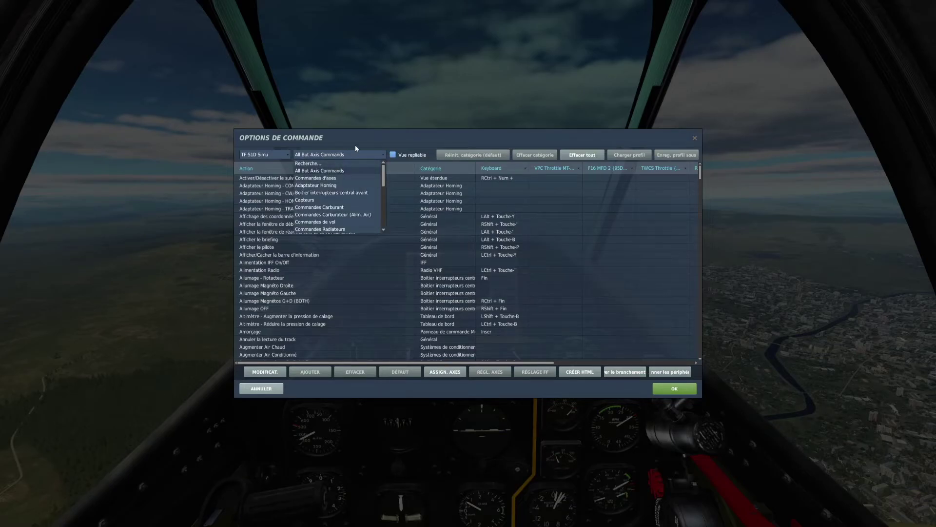
{"action": "left_click", "coordinate": [355, 146]}
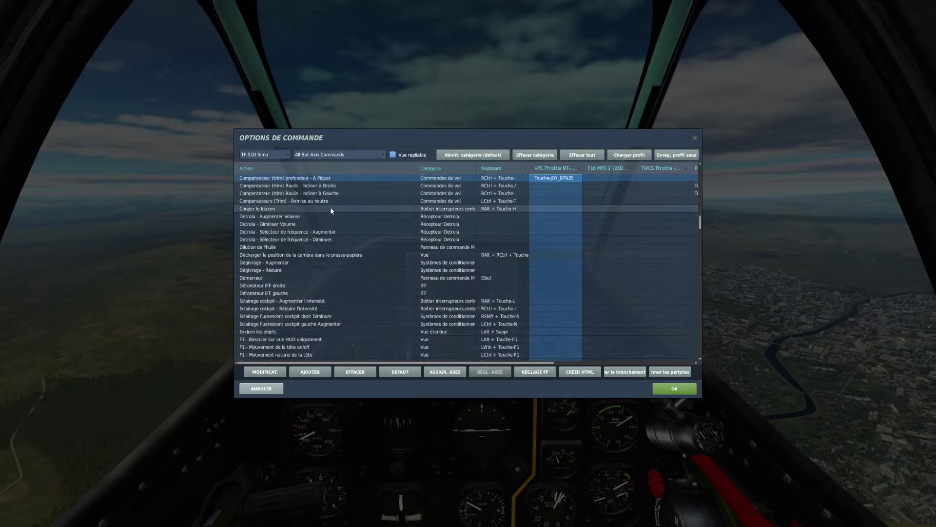
{"action": "key", "text": "Up"}
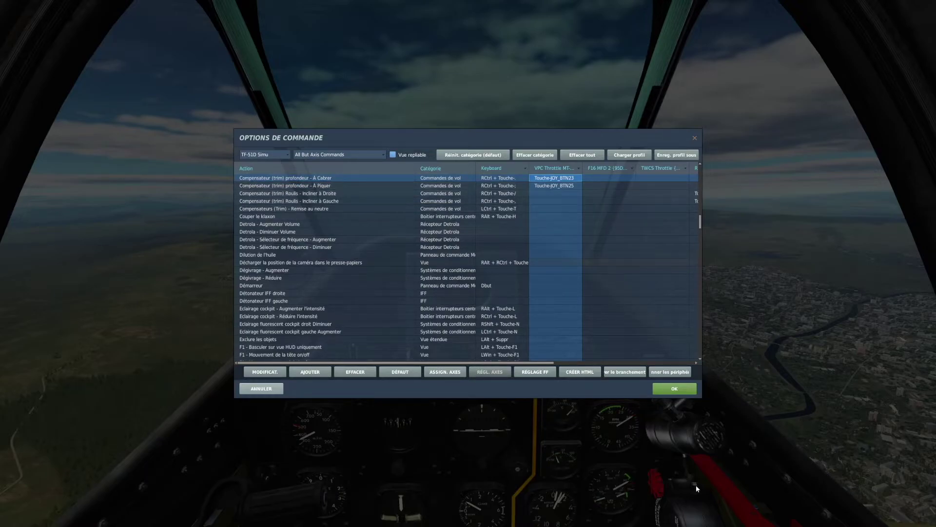
{"action": "left_click", "coordinate": [682, 392]}
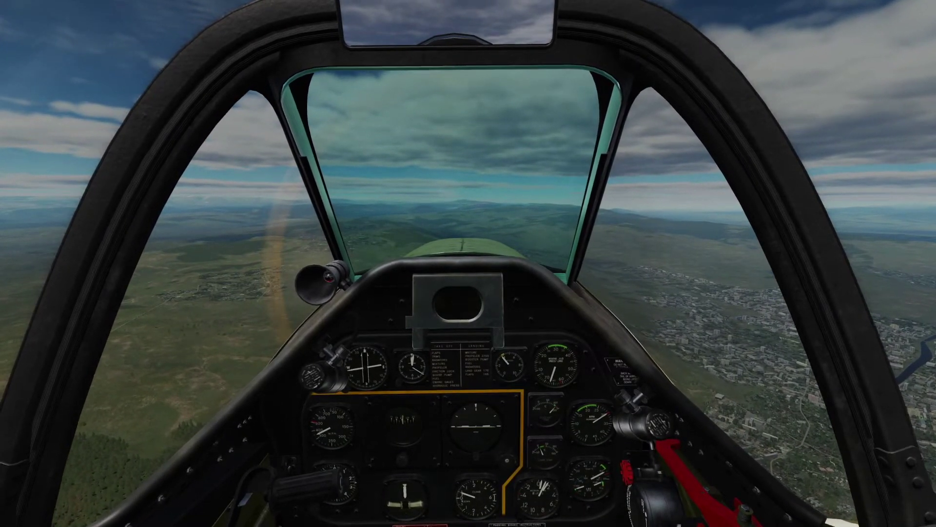
Step: Test the slow zoom commands in flight by zooming the cockpit view in, out and back in
{"action": "key", "text": "KP_Multiply"}
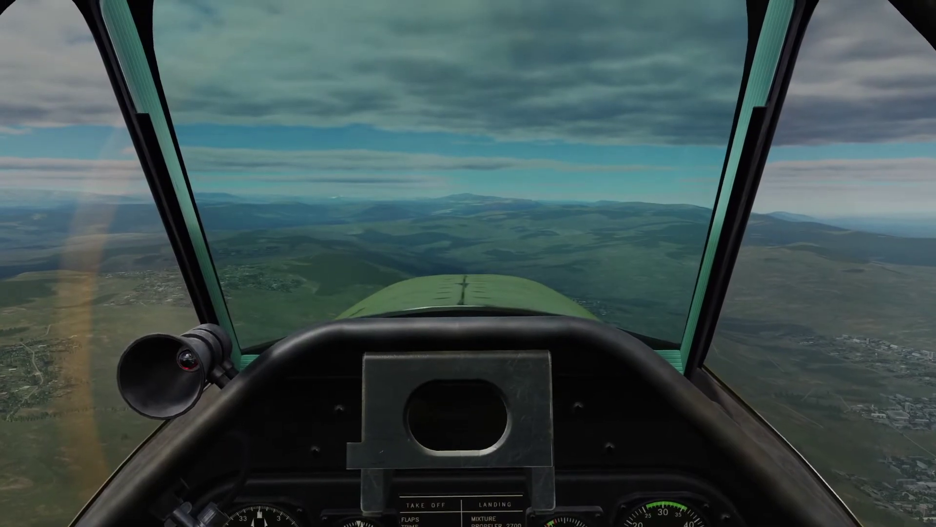
{"action": "key", "text": "KP_Divide"}
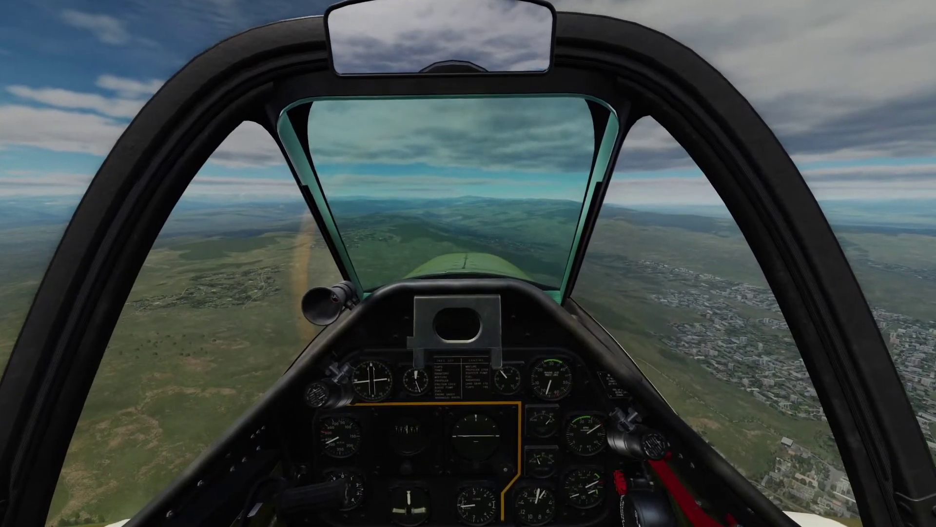
{"action": "key", "text": "KP_Multiply"}
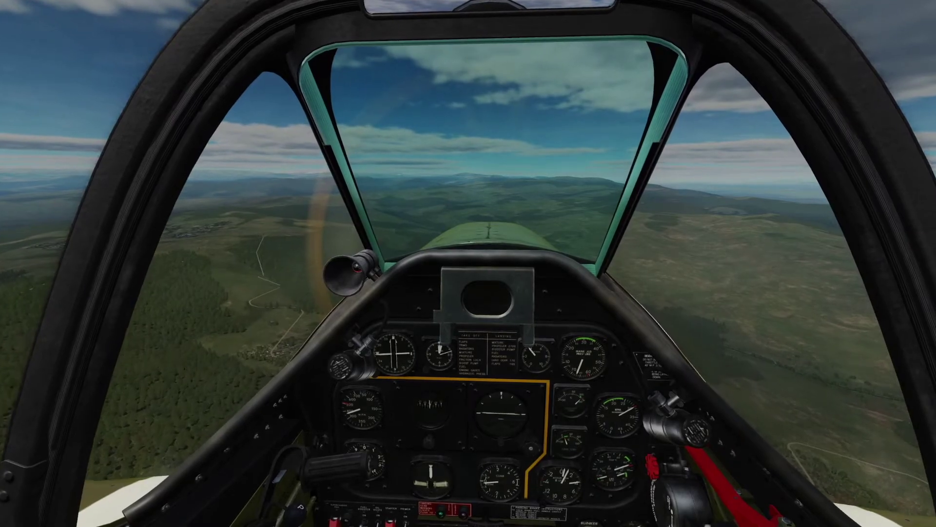
Step: Pause the flight and locate the Tangage row and its RIGHT VPC Stick binding in the Commandes d'axes category
{"action": "key", "text": "Escape"}
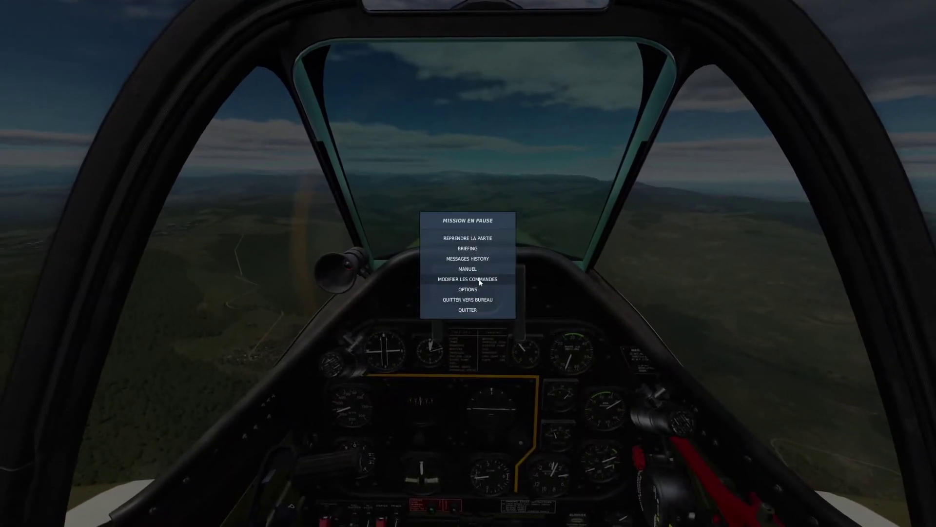
{"action": "left_click", "coordinate": [479, 279]}
{"action": "left_click", "coordinate": [345, 154]}
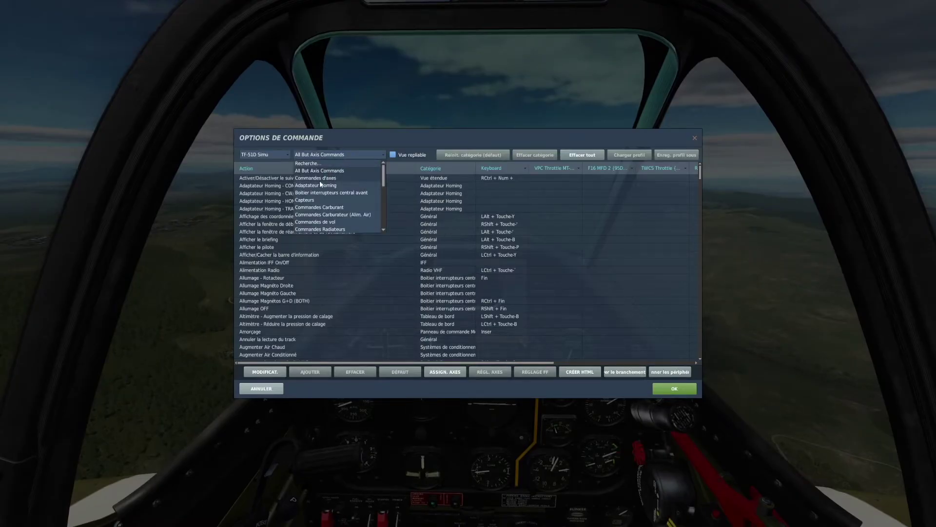
{"action": "left_click", "coordinate": [322, 179]}
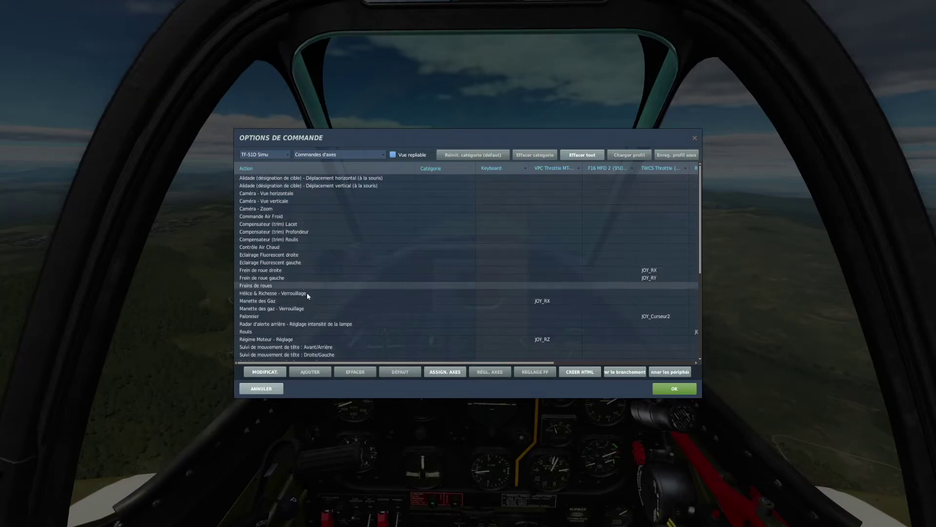
{"action": "scroll", "coordinate": [355, 301], "scroll_direction": "down", "scroll_amount": 1}
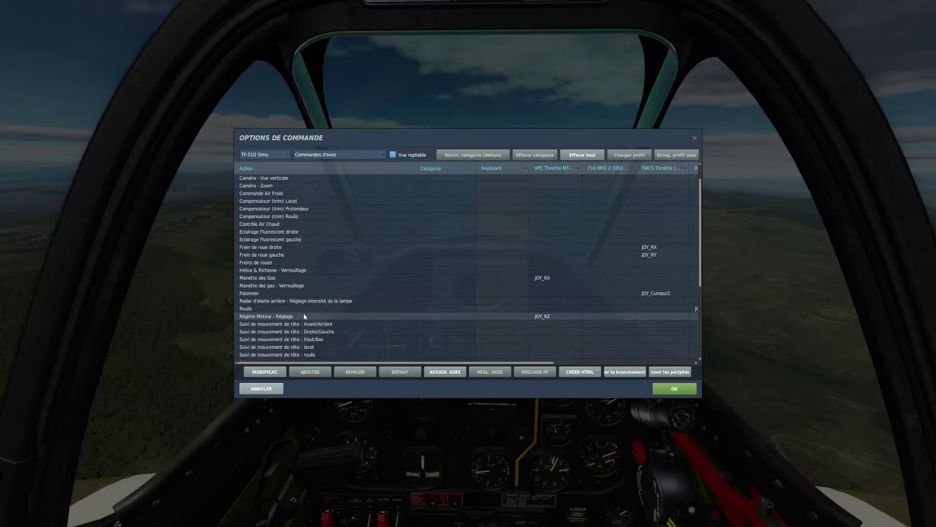
{"action": "scroll", "coordinate": [329, 264], "scroll_direction": "down", "scroll_amount": 4}
{"action": "left_click", "coordinate": [281, 285]}
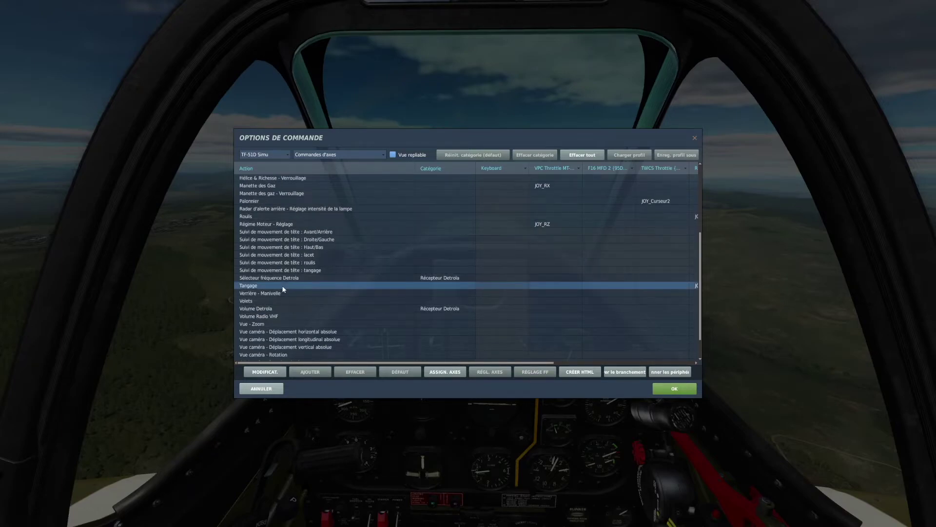
{"action": "left_click_drag", "start_coordinate": [478, 363], "coordinate": [560, 363]}
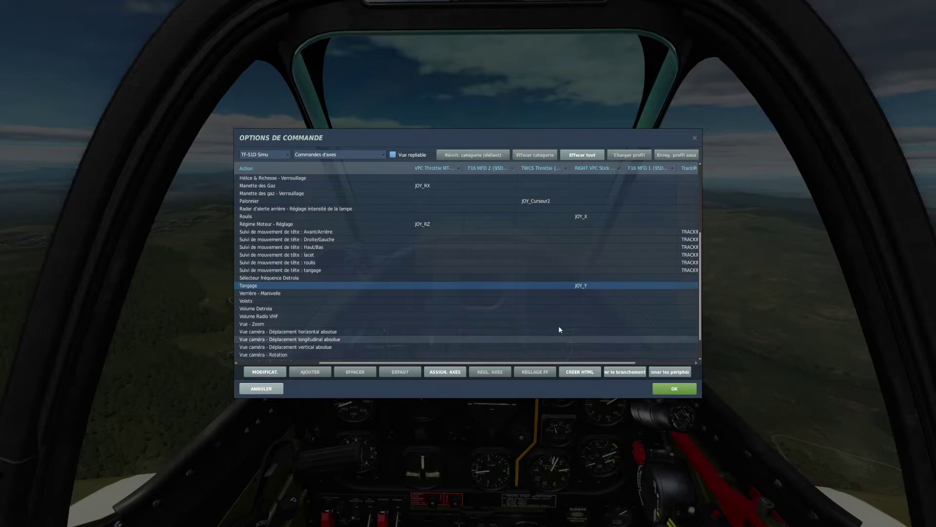
Step: Set the Courbure of the Tangage axis, JOY_Y on the RIGHT VPC Stick, to 25 and accept the axis tuning
{"action": "left_click", "coordinate": [595, 284]}
{"action": "right_click", "coordinate": [595, 285]}
{"action": "left_click", "coordinate": [620, 295]}
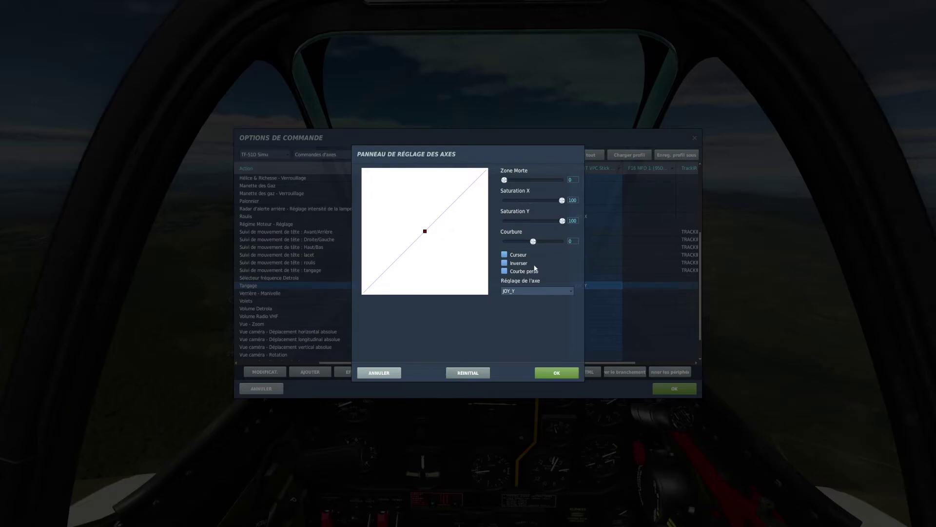
{"action": "left_click_drag", "start_coordinate": [532, 245], "coordinate": [551, 246]}
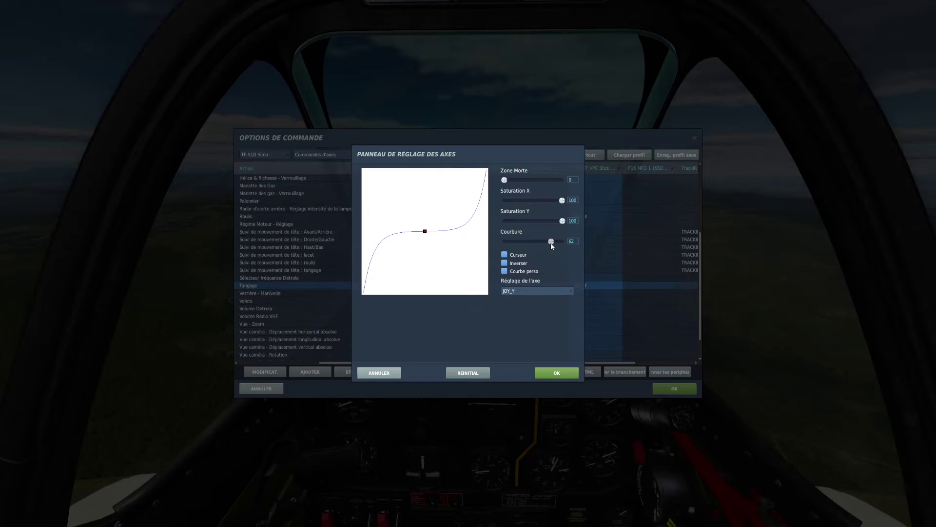
{"action": "left_click_drag", "start_coordinate": [552, 246], "coordinate": [553, 247]}
{"action": "left_click_drag", "start_coordinate": [554, 246], "coordinate": [541, 245]}
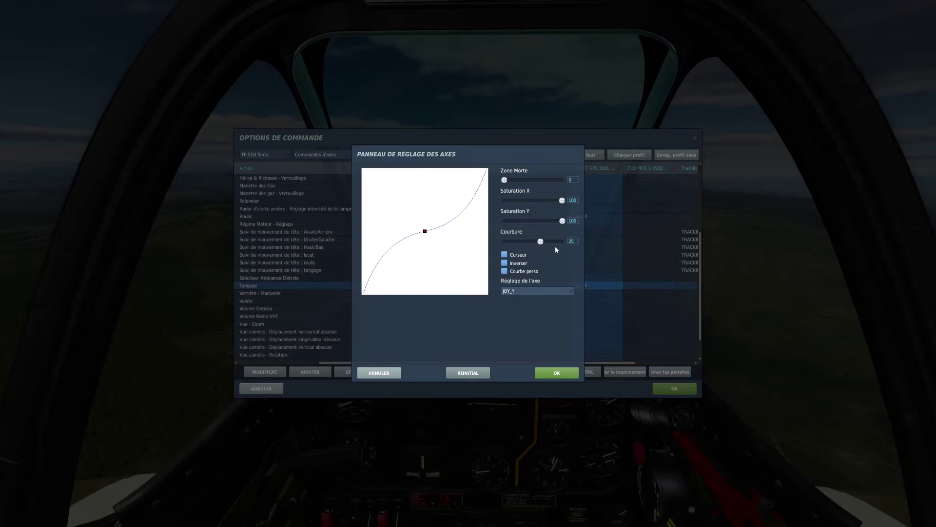
{"action": "left_click", "coordinate": [561, 373]}
Step: Review the axis tuning of Palonnier, JOY_Curseur2 on the TWCS Throttle, and accept it
{"action": "scroll", "coordinate": [450, 238], "scroll_direction": "up", "scroll_amount": 1}
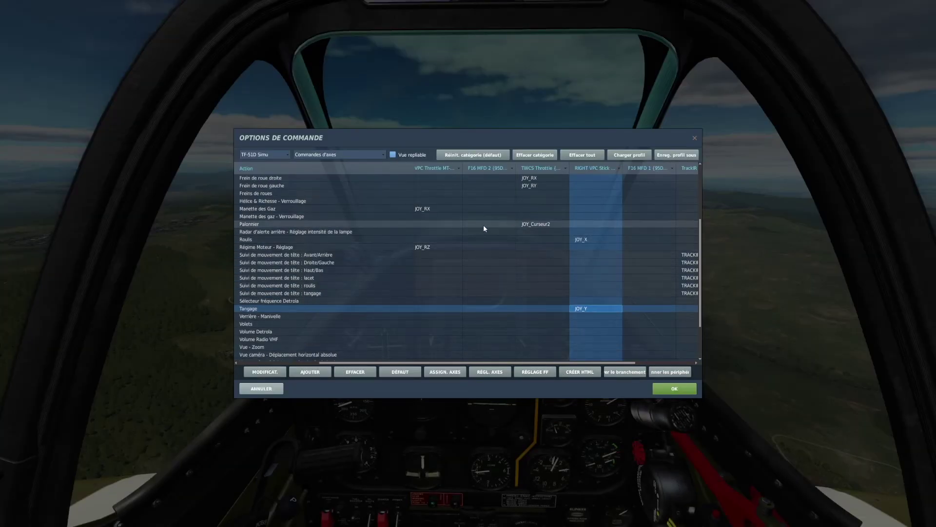
{"action": "right_click", "coordinate": [548, 224]}
{"action": "left_click", "coordinate": [578, 240]}
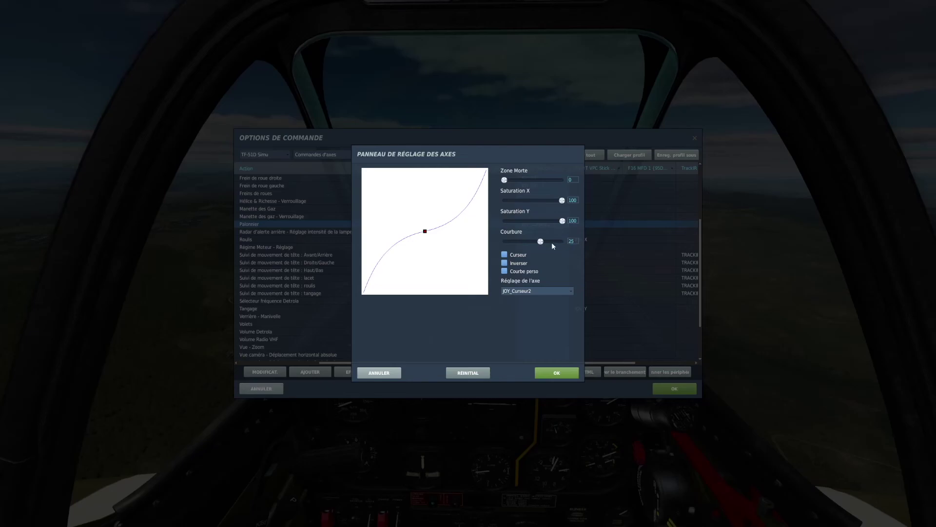
{"action": "left_click", "coordinate": [549, 376]}
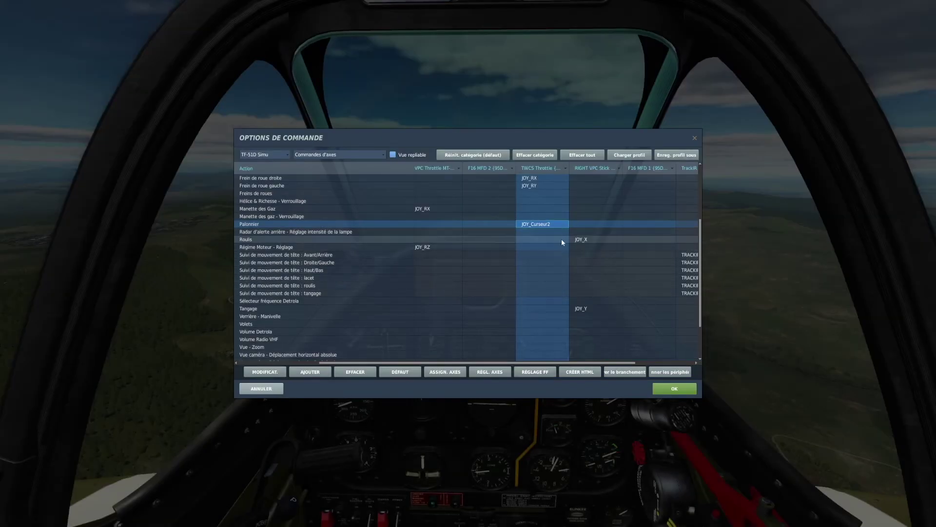
Step: Review the axis tuning of Roulis, JOY_X on the RIGHT VPC Stick, and accept both the tuning and the control options
{"action": "left_click", "coordinate": [579, 240]}
{"action": "right_click", "coordinate": [587, 240]}
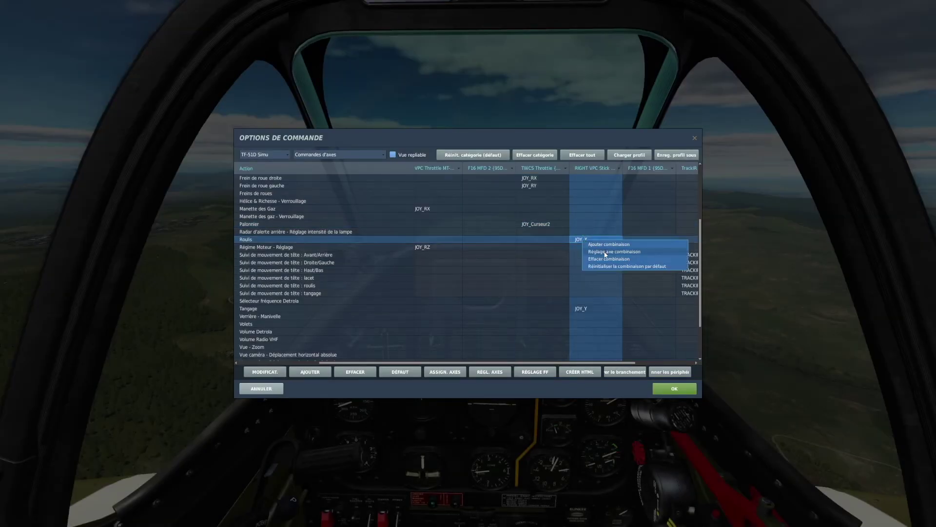
{"action": "left_click", "coordinate": [607, 252]}
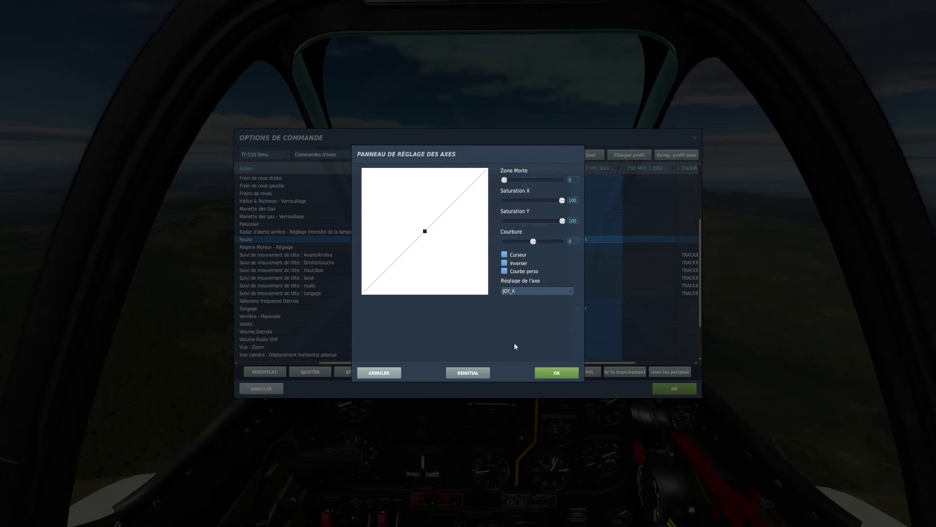
{"action": "left_click", "coordinate": [544, 374]}
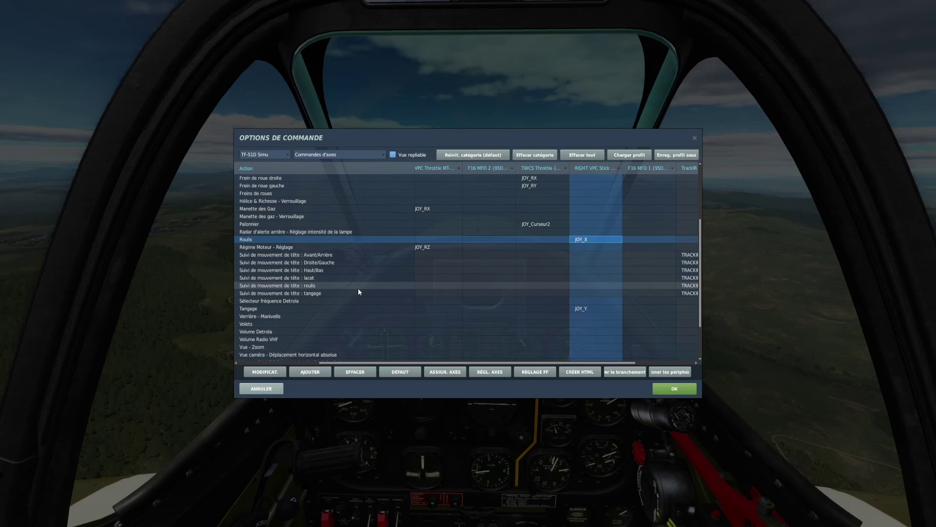
{"action": "left_click", "coordinate": [675, 388]}
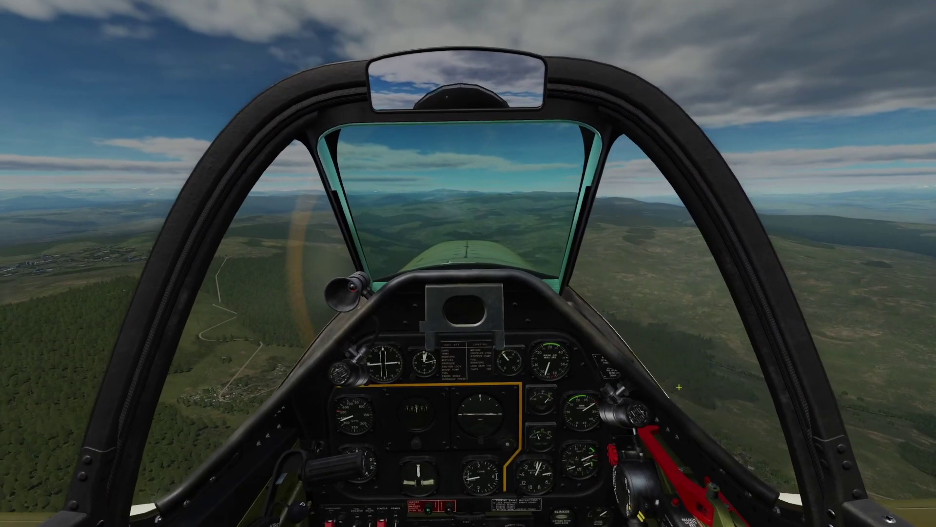